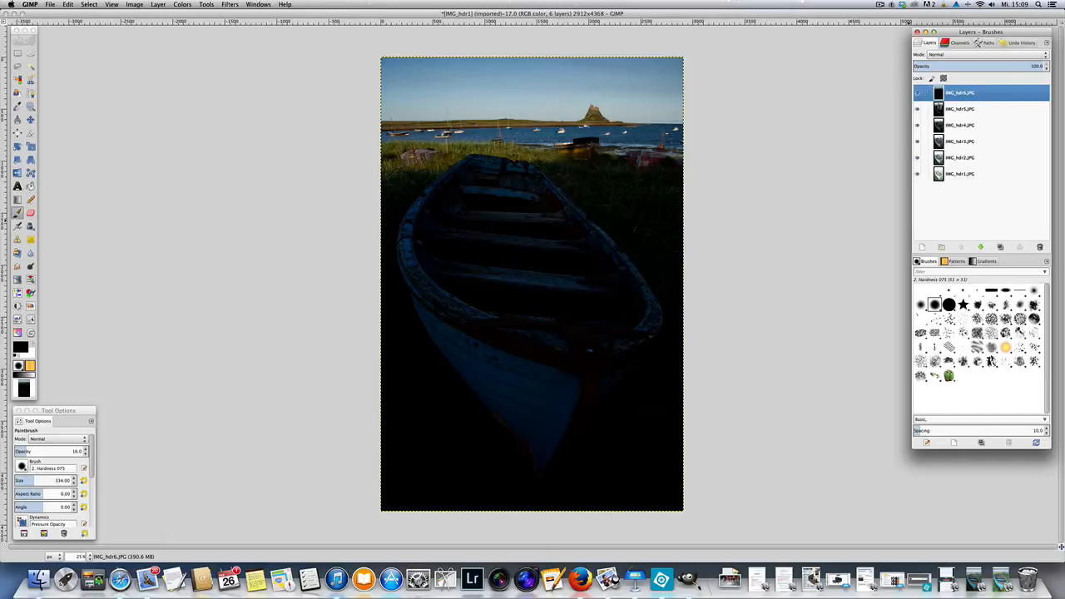
# - Open IMG_hdr1.JPG as an additional layer above IMG_hdr6.JPG, converted to the RGB working space, and delete that duplicate layer again
pyautogui.click(960, 176)
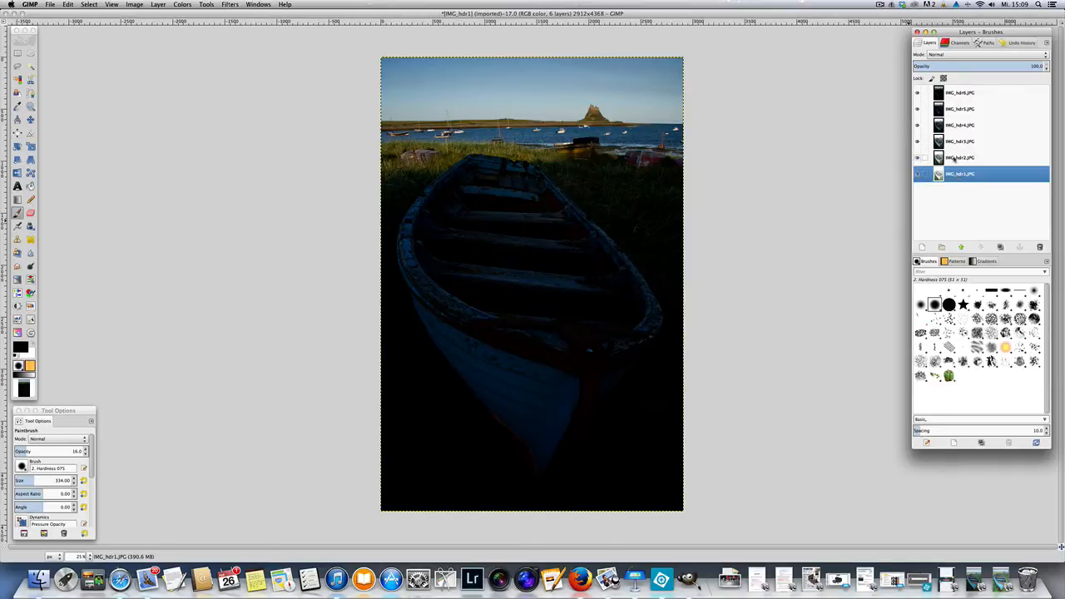
pyautogui.click(959, 94)
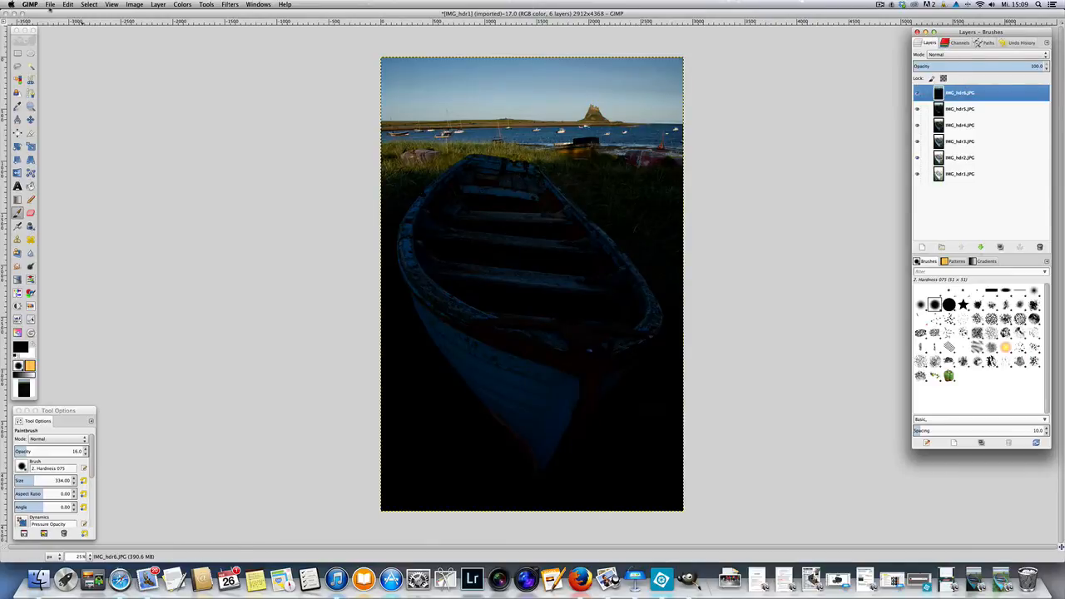
pyautogui.click(51, 5)
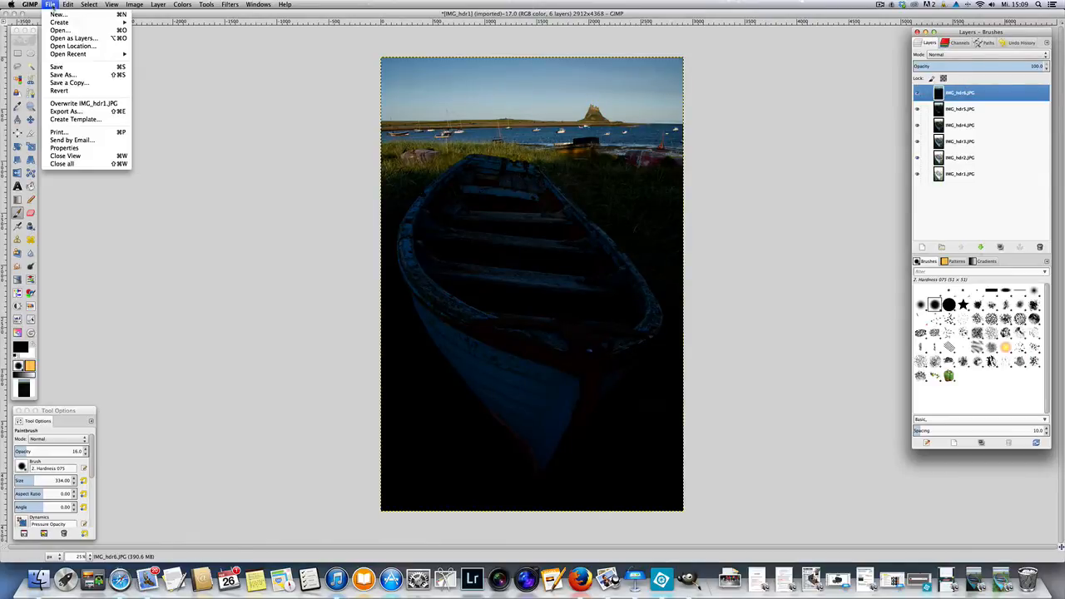
pyautogui.click(66, 38)
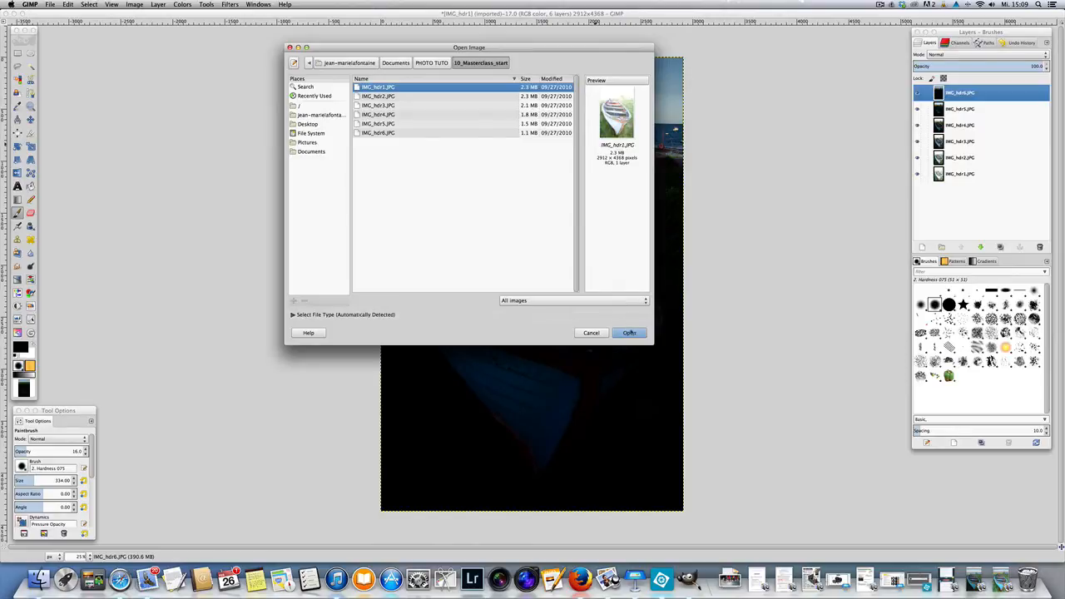
pyautogui.click(630, 333)
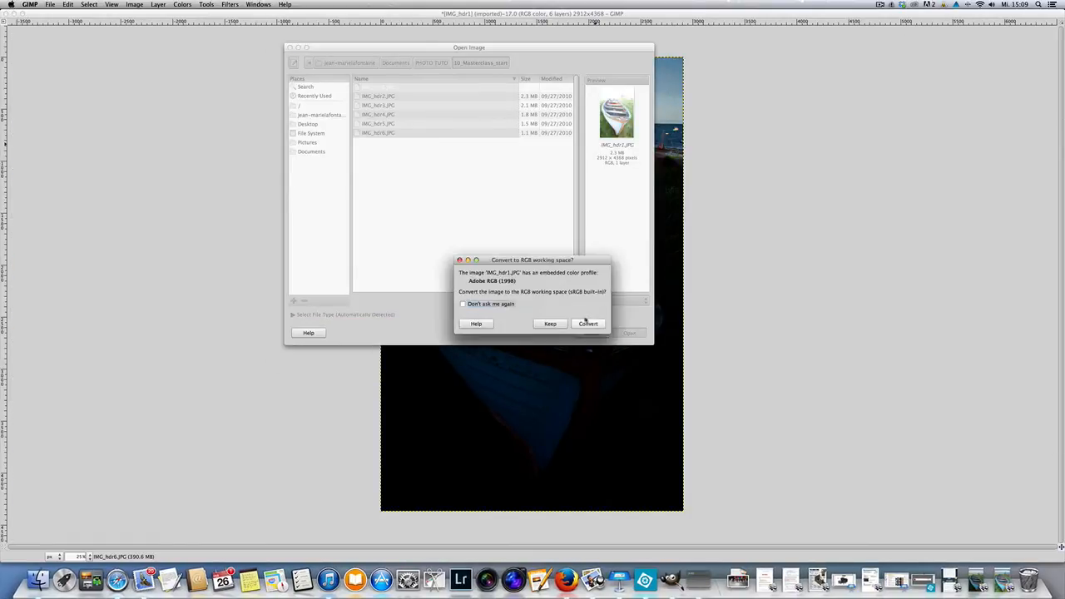
pyautogui.click(588, 325)
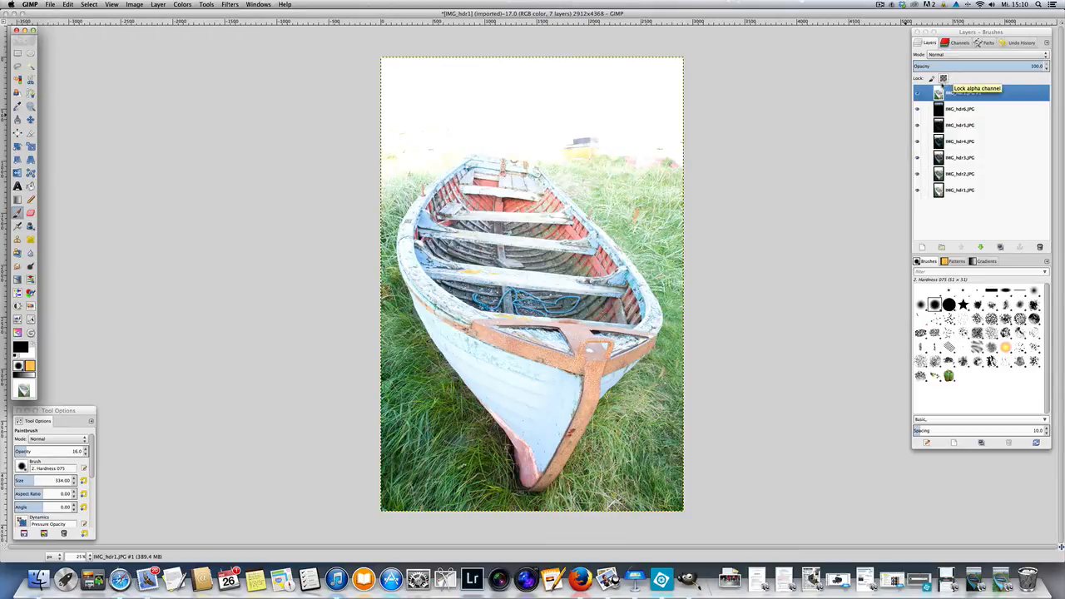
pyautogui.moveTo(940, 94); pyautogui.dragTo(1042, 253)
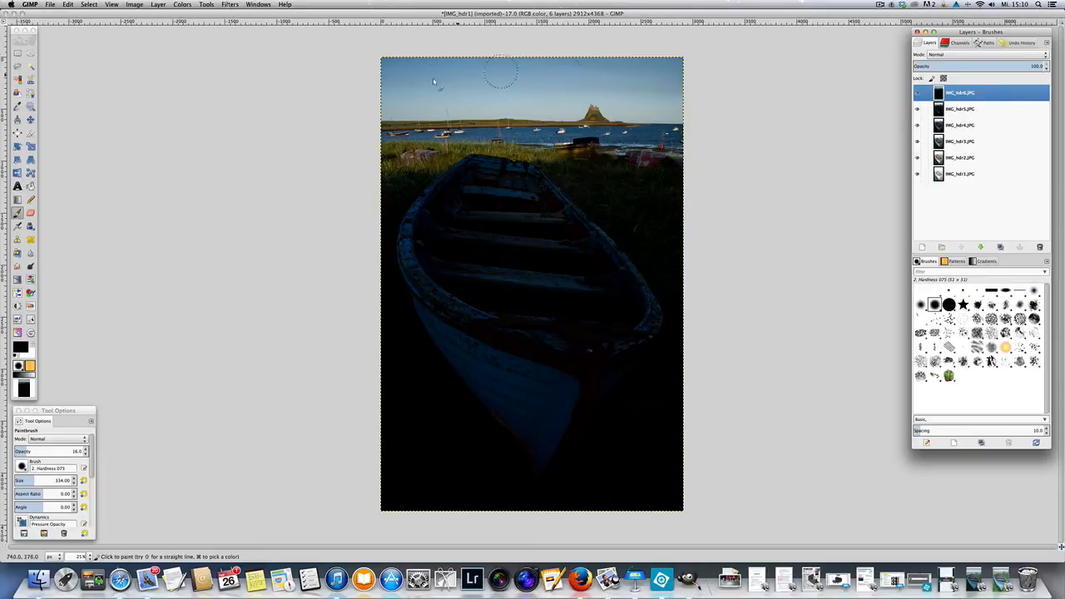
# - Hide the layers from IMG_hdr6.JPG down to IMG_hdr3.JPG one by one to compare the exposures, and show them all again
pyautogui.click(918, 93)
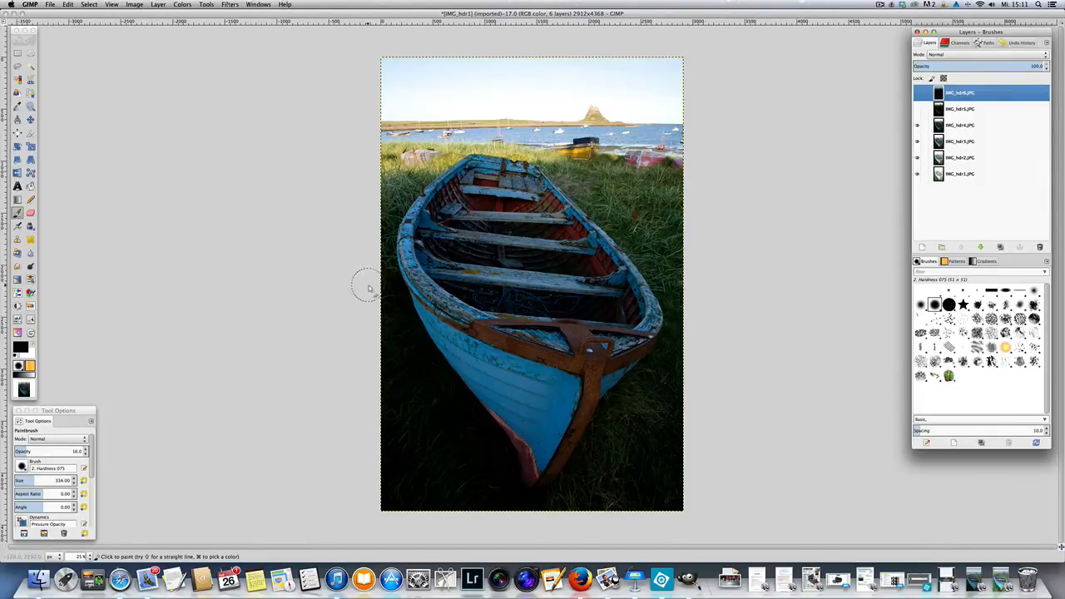
pyautogui.click(918, 125)
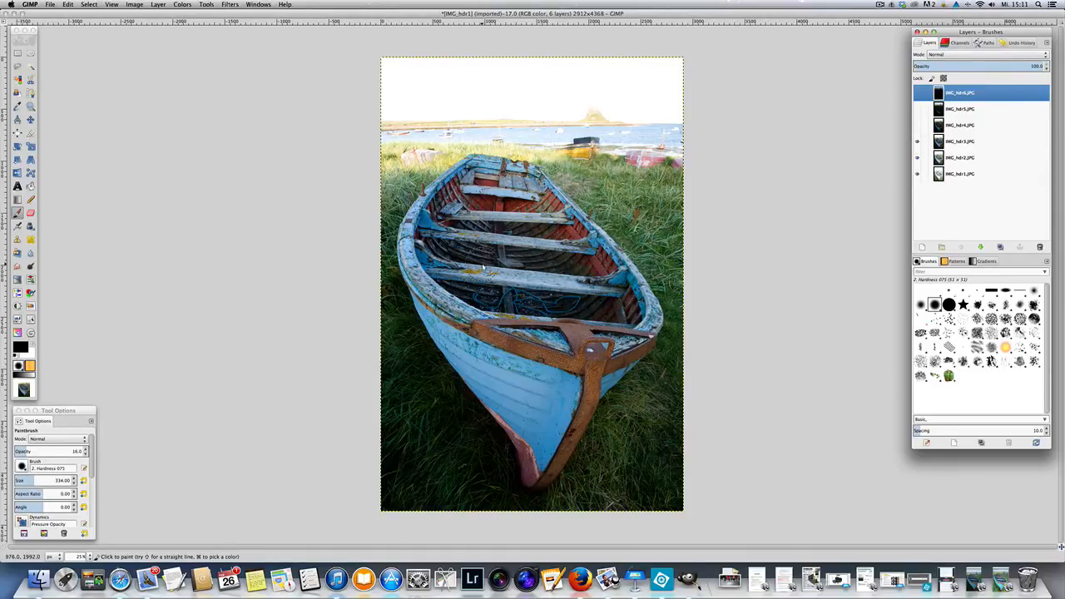
pyautogui.click(918, 141)
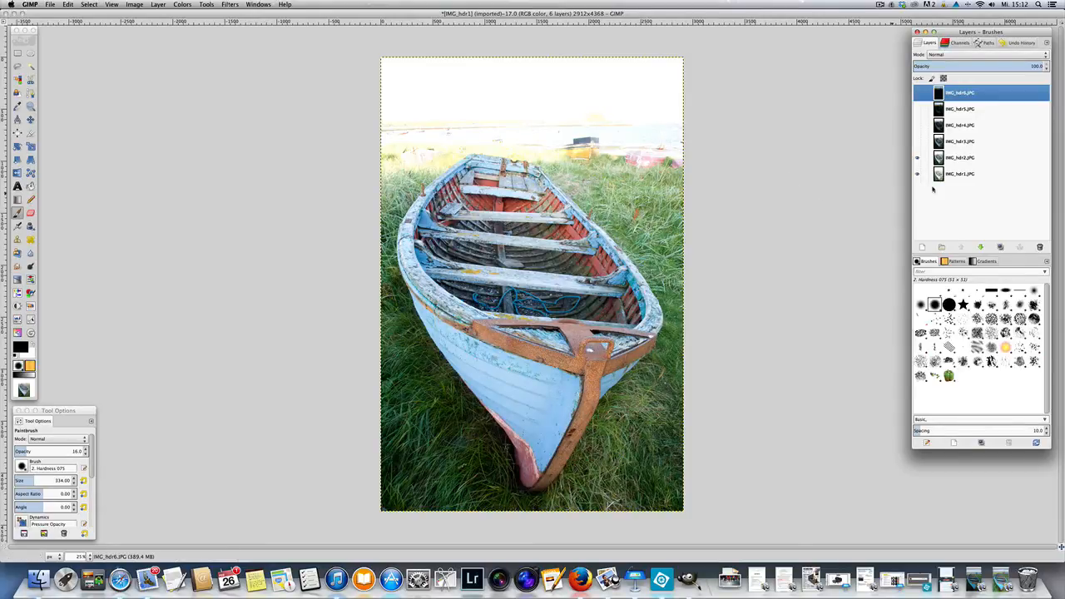
pyautogui.click(918, 142)
pyautogui.click(918, 125)
pyautogui.moveTo(533, 100)
pyautogui.mouseDown()
pyautogui.moveTo(400, 67)
pyautogui.moveTo(665, 105)
pyautogui.moveTo(399, 134)
pyautogui.moveTo(762, 183)
pyautogui.moveTo(674, 167)
pyautogui.moveTo(391, 187)
pyautogui.moveTo(416, 208)
pyautogui.moveTo(620, 212)
pyautogui.mouseUp()
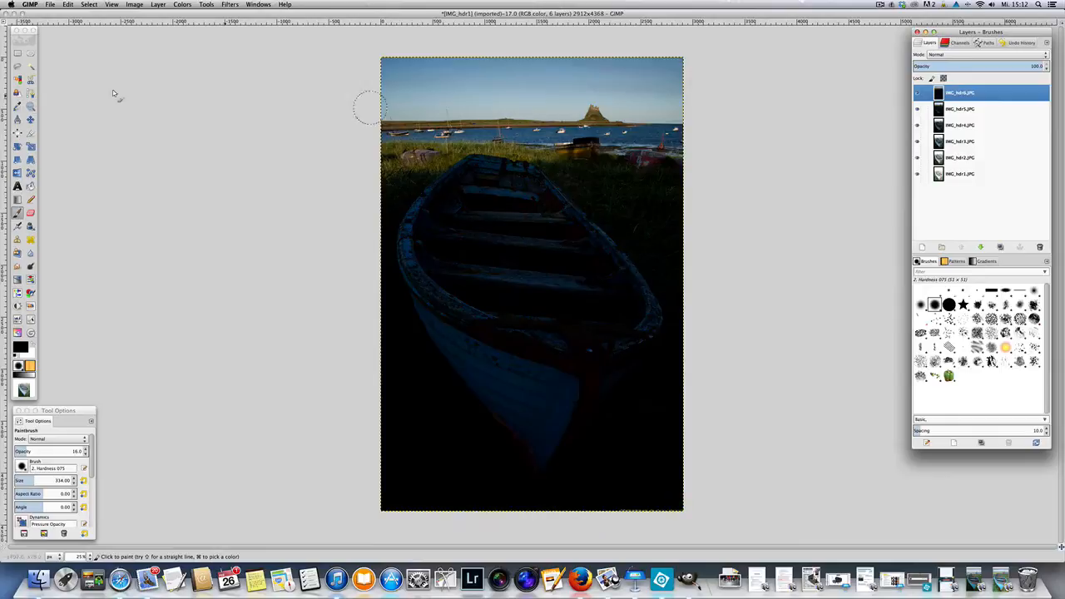
pyautogui.click(18, 52)
pyautogui.moveTo(360, 42); pyautogui.dragTo(694, 125)
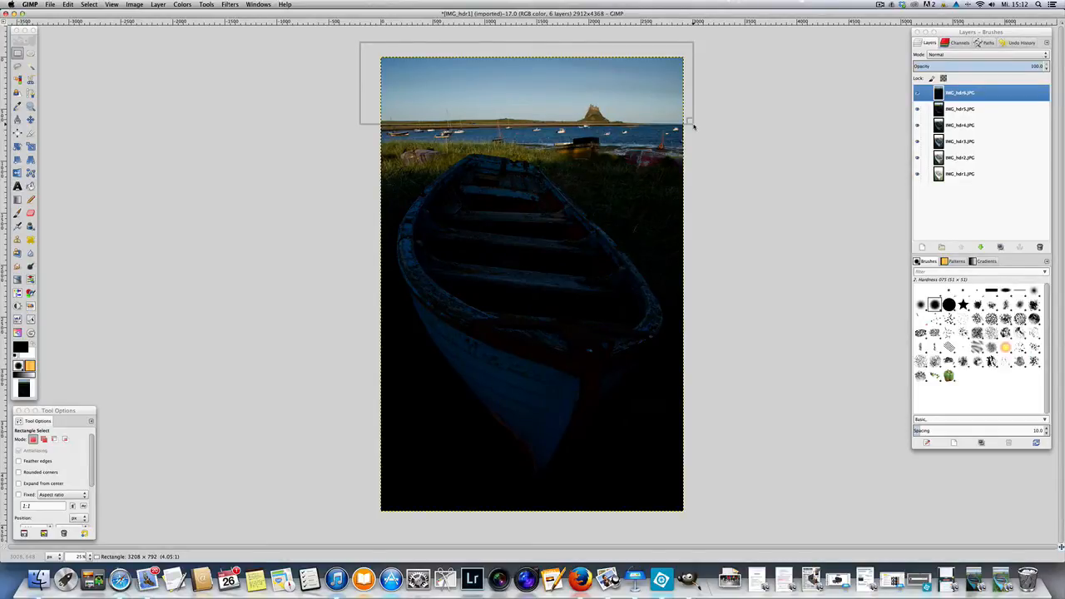
pyautogui.moveTo(695, 126); pyautogui.dragTo(697, 130)
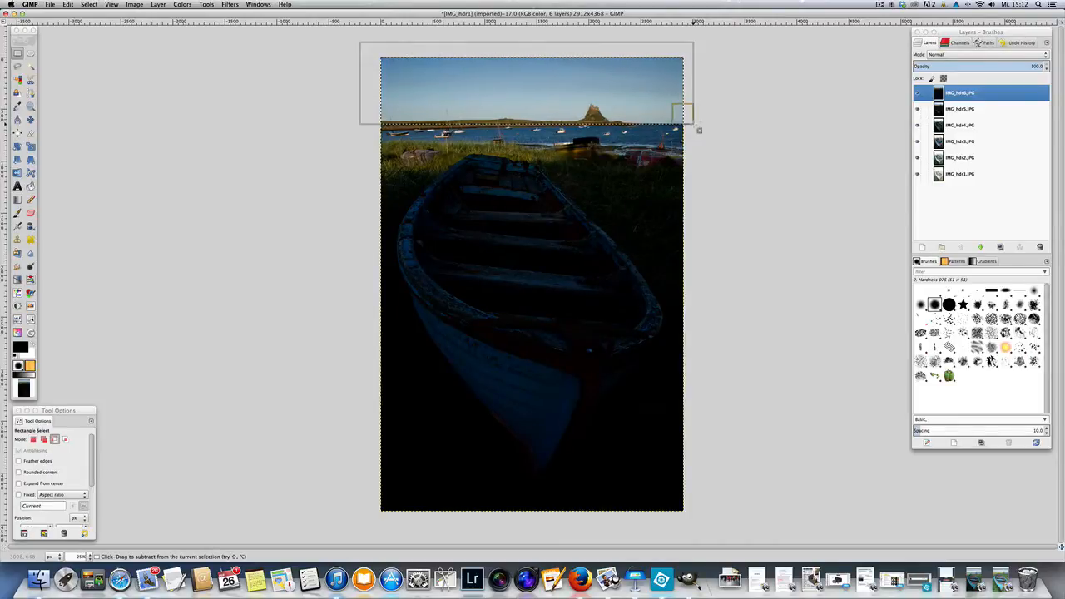
pyautogui.press('Escape')
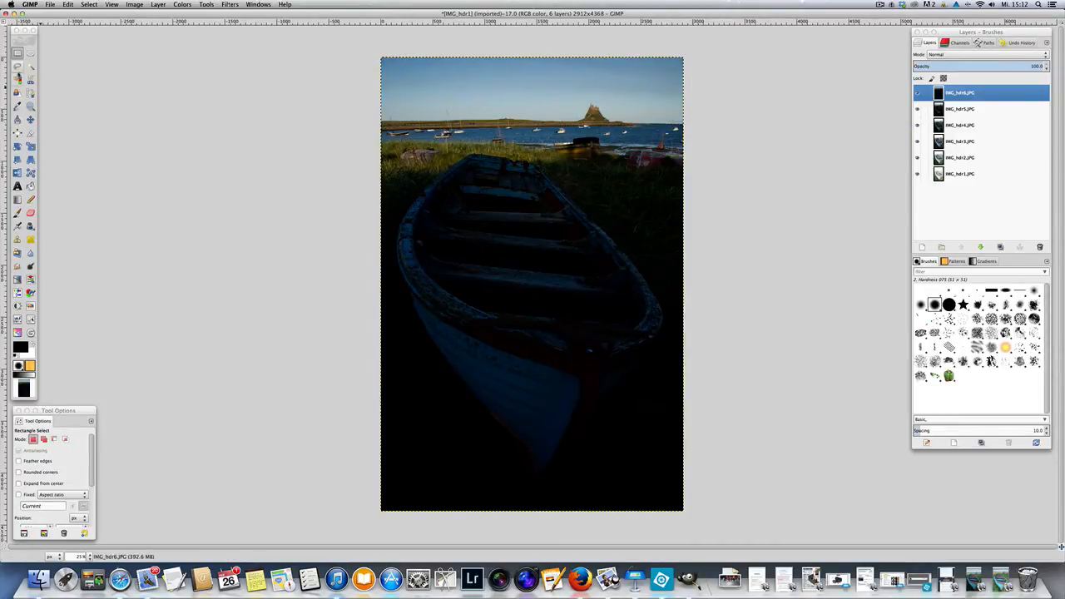
# - Select the sky down to the horizon with a closed Free Select polygon extending beyond the image edges
pyautogui.click(18, 66)
pyautogui.click(364, 42)
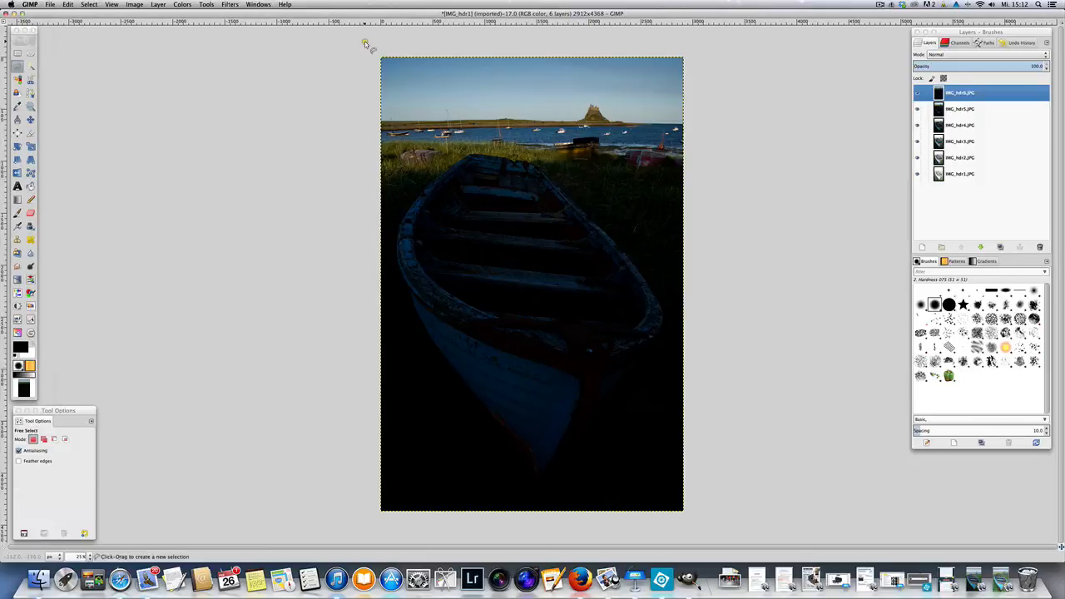
pyautogui.click(698, 45)
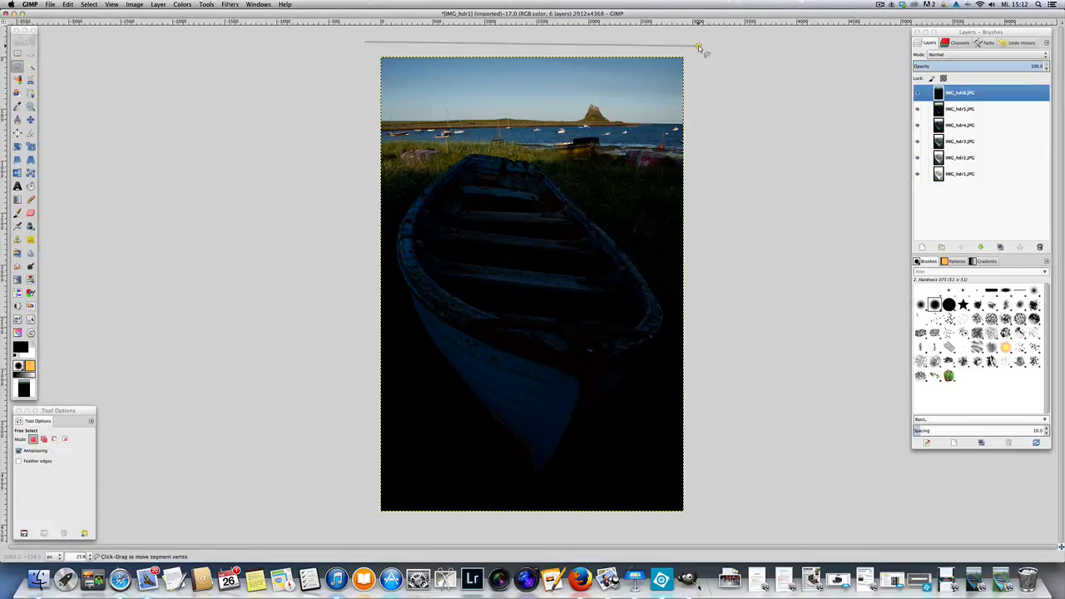
pyautogui.click(702, 125)
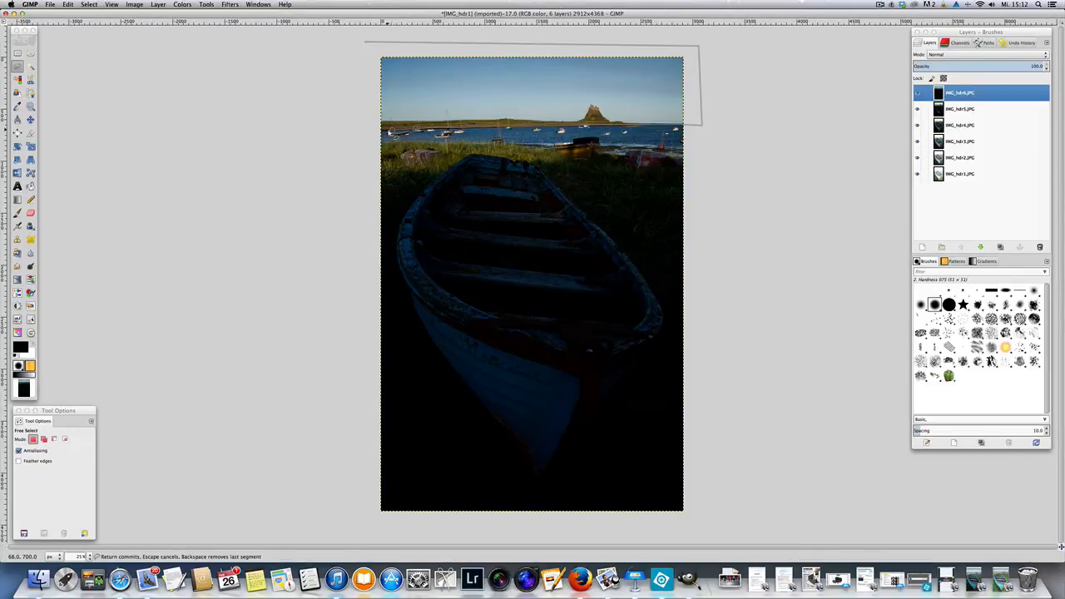
pyautogui.click(369, 129)
pyautogui.click(359, 43)
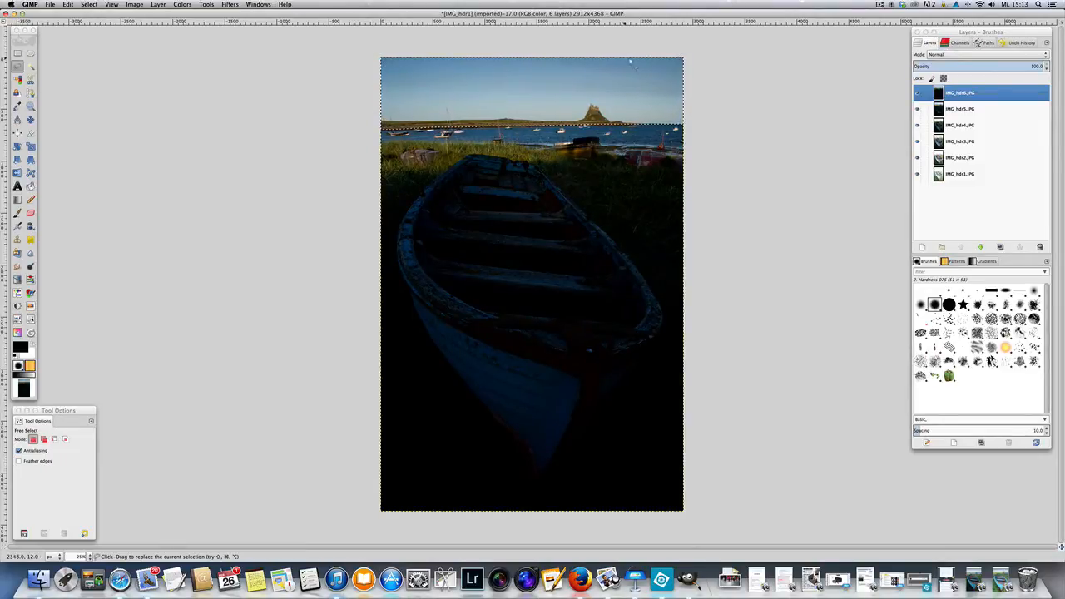
# - Add a layer mask to the IMG_hdr6.JPG layer, initialized from the selection
pyautogui.rightClick(957, 96)
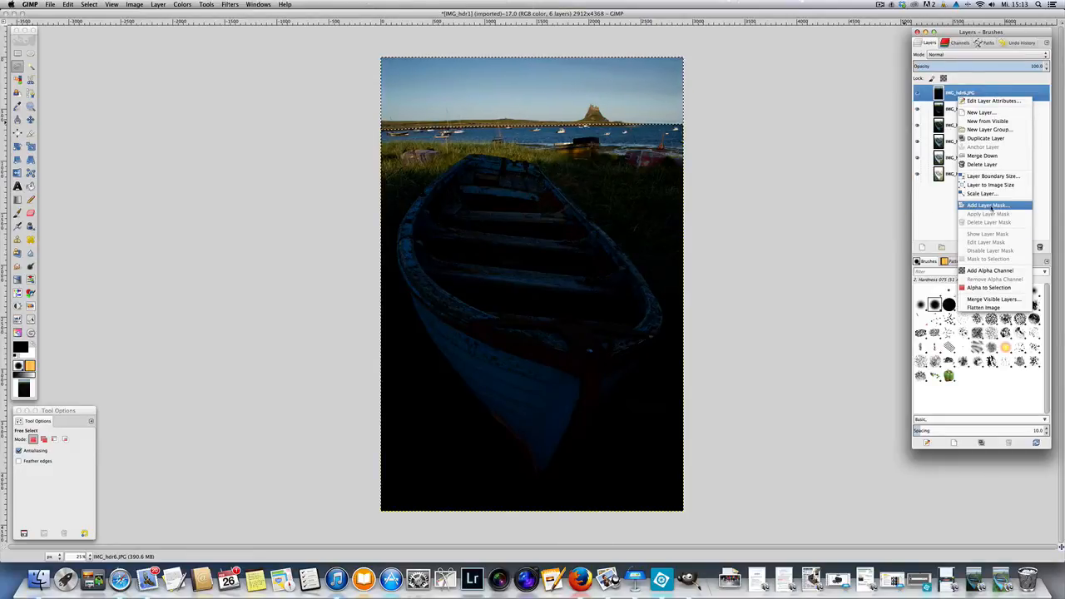
pyautogui.click(987, 206)
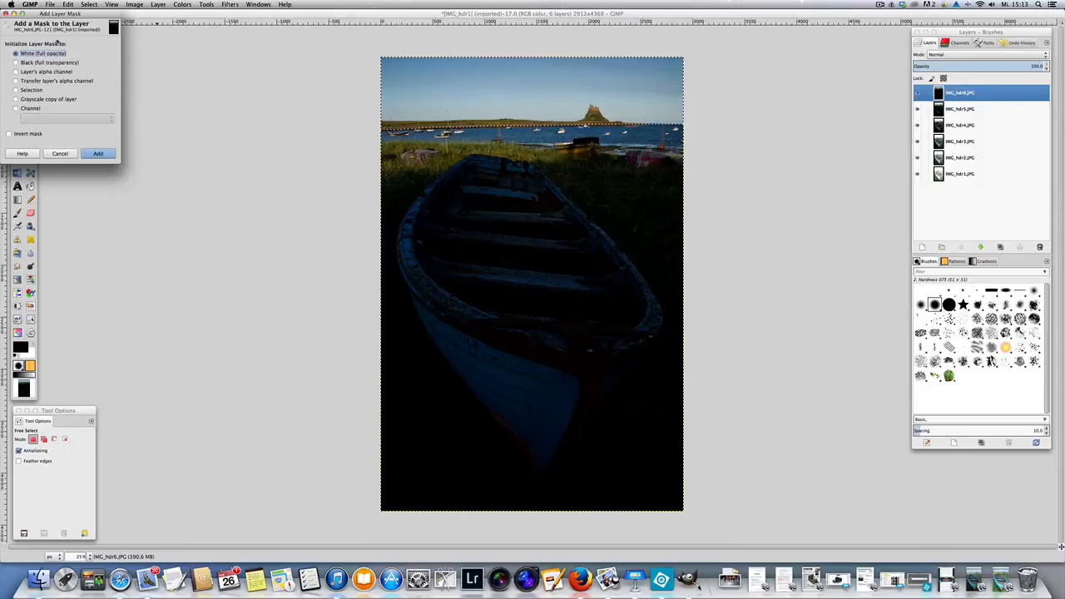
pyautogui.moveTo(92, 16); pyautogui.dragTo(112, 16)
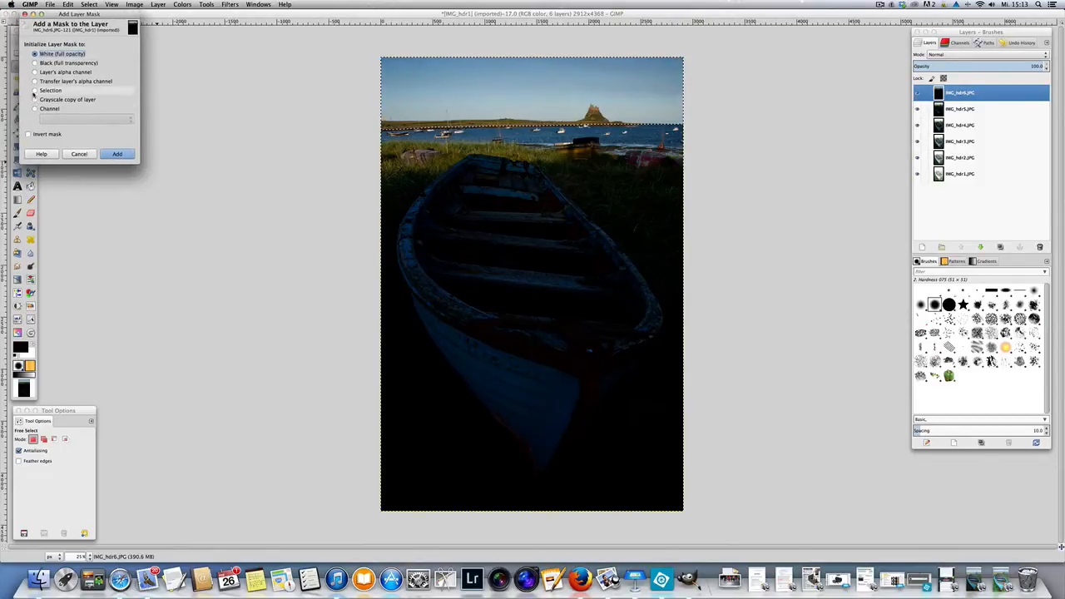
pyautogui.click(35, 89)
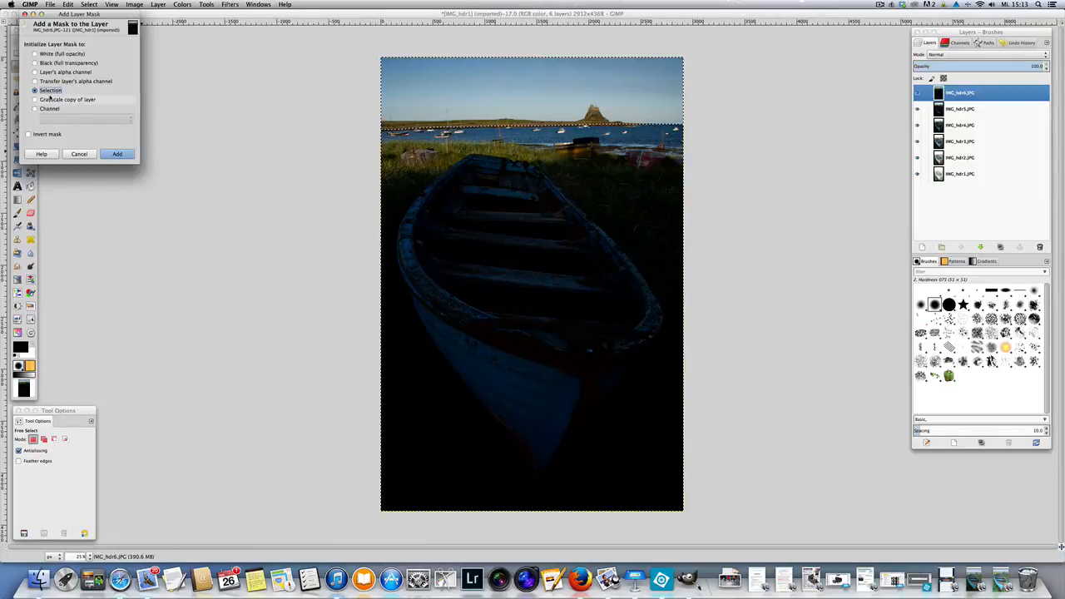
pyautogui.click(117, 154)
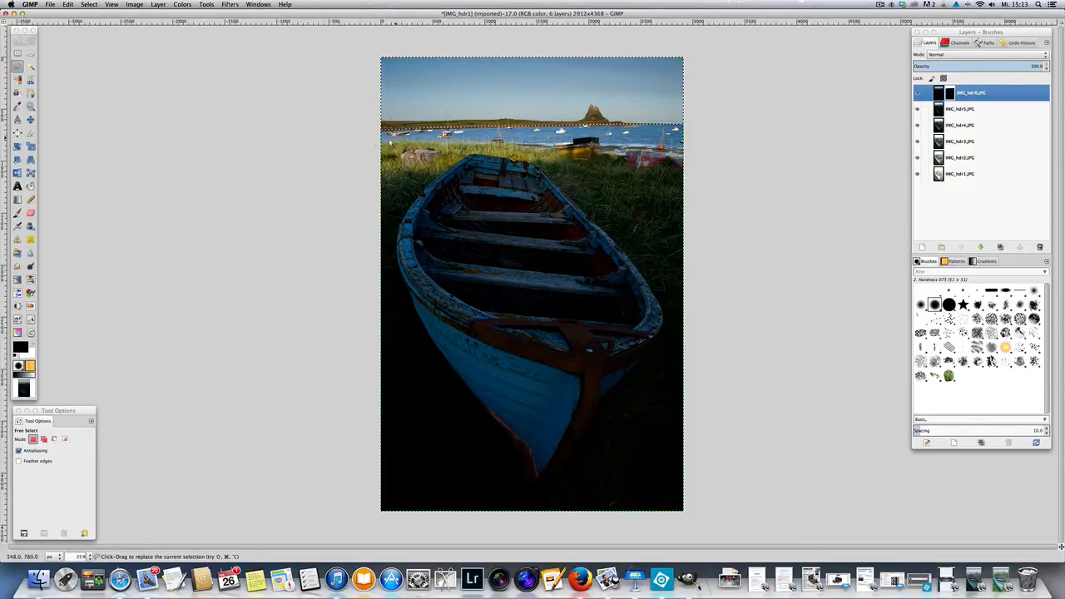
# - Try a lower opacity of about 73 on the IMG_hdr6.JPG layer and return it to 100
pyautogui.click(1046, 68)
pyautogui.click(1046, 69)
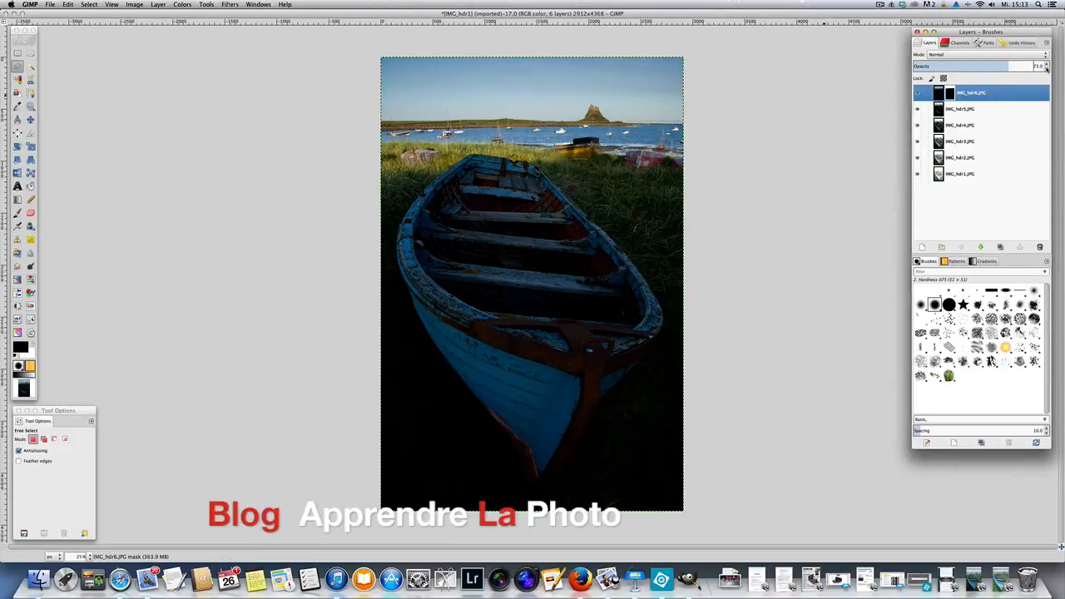
pyautogui.click(1046, 64)
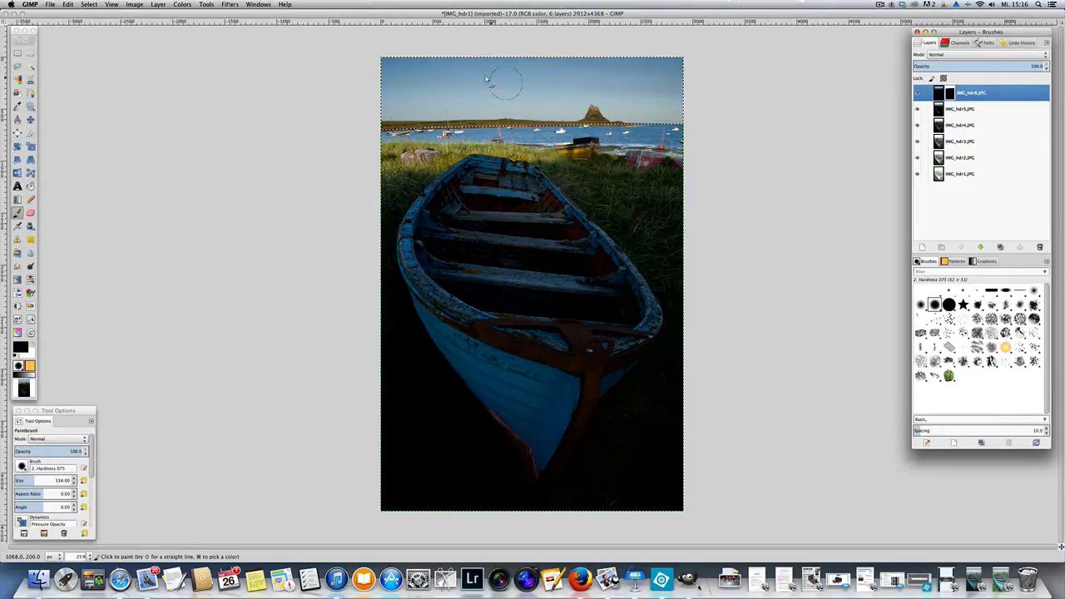
# - Clear the selection and add a white (full opacity) layer mask to the IMG_hdr5.JPG layer
pyautogui.click(89, 5)
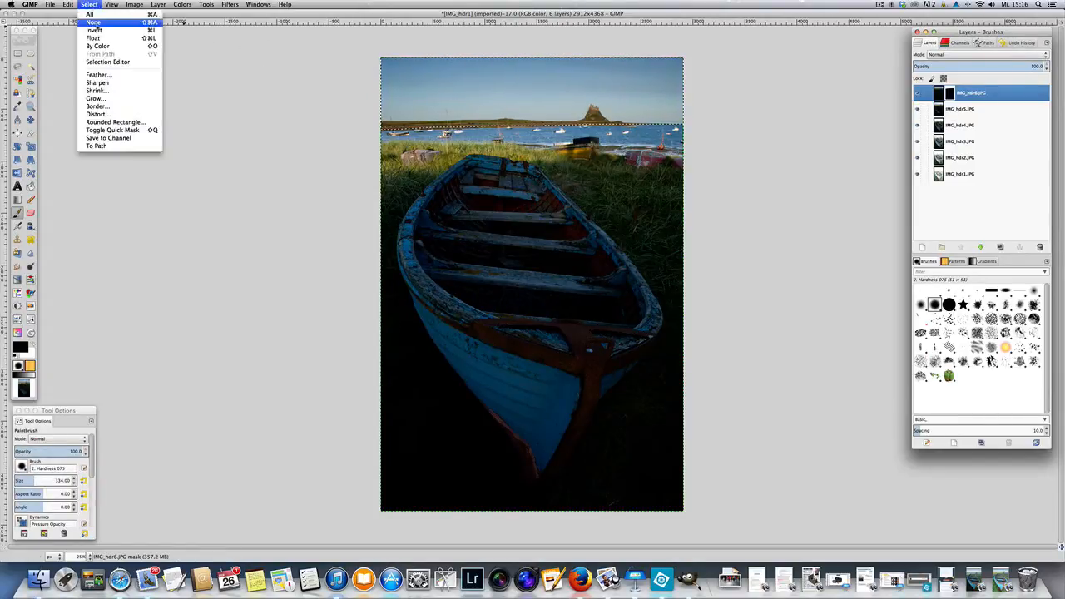
pyautogui.click(99, 23)
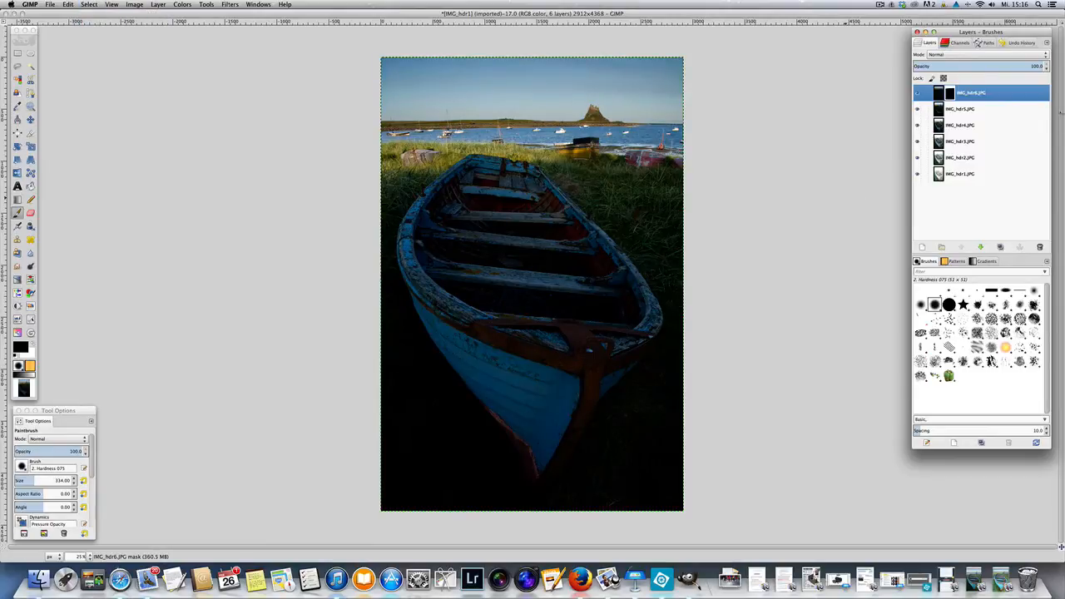
pyautogui.click(954, 111)
pyautogui.rightClick(954, 111)
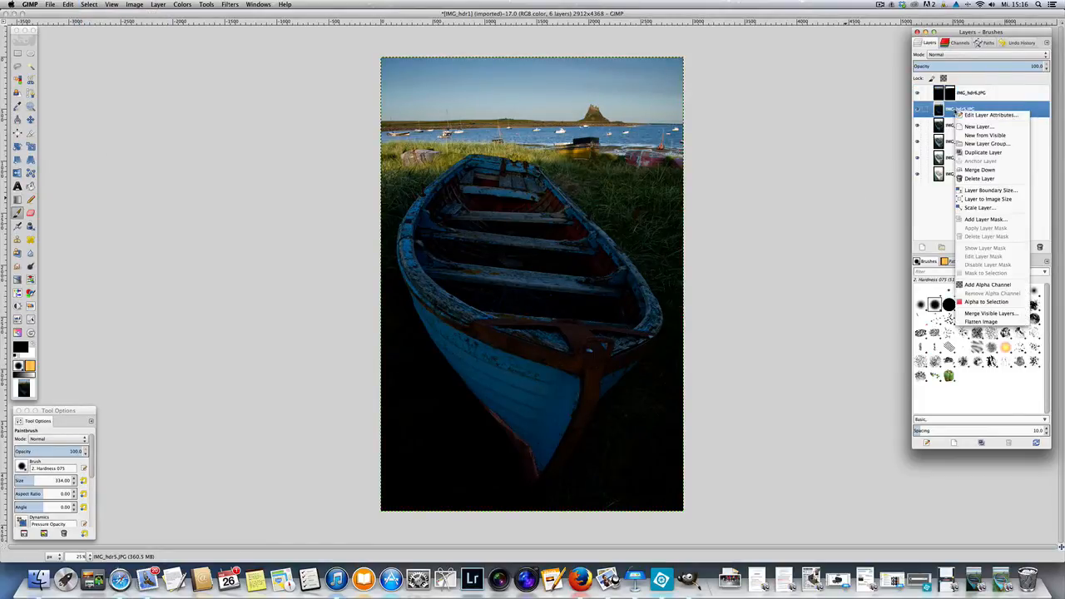
pyautogui.click(986, 220)
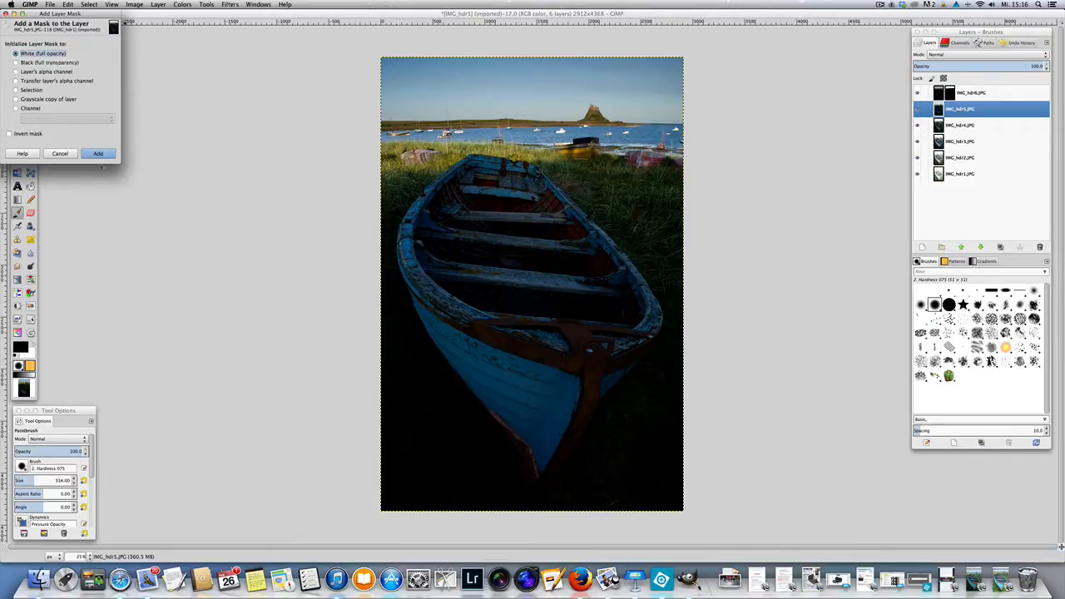
pyautogui.click(99, 155)
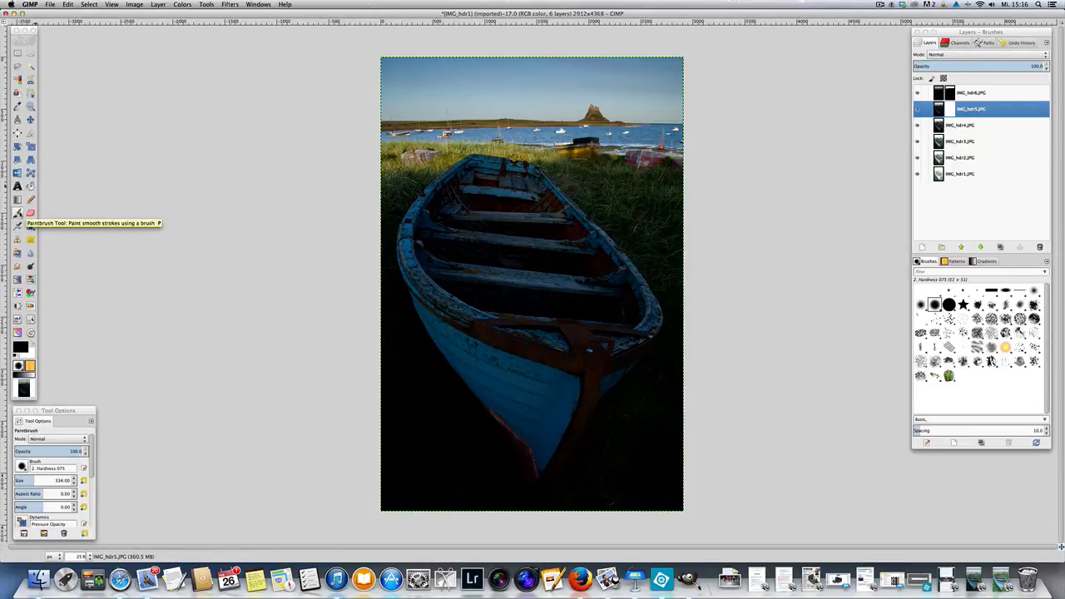
# - Paint black on the IMG_hdr5.JPG mask with the Paintbrush at 100 opacity, over the distant grass and the far end of the boat
pyautogui.click(18, 213)
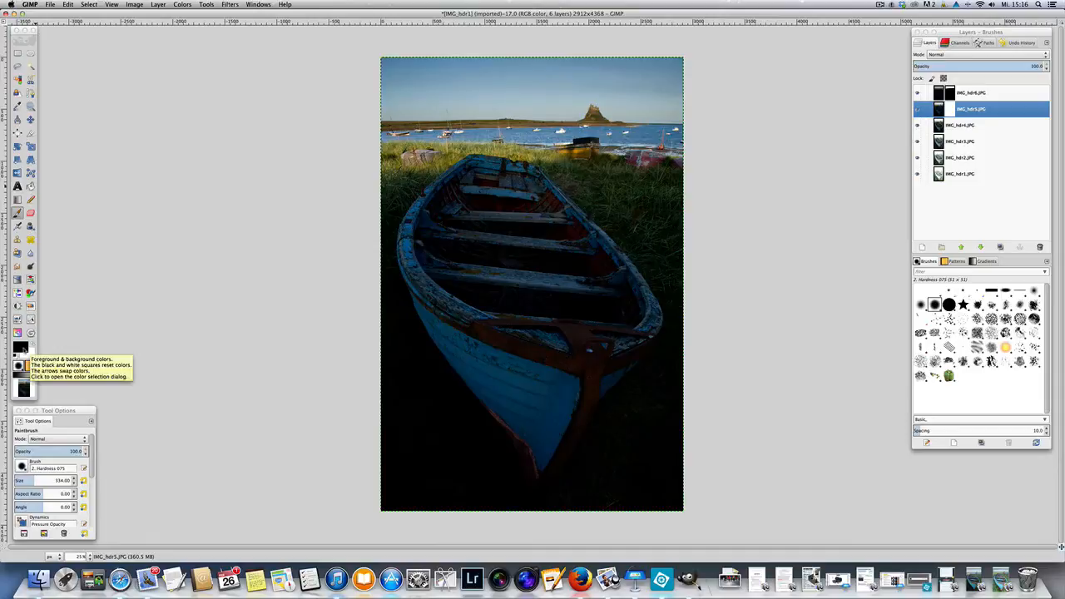
pyautogui.moveTo(80, 410); pyautogui.dragTo(80, 408)
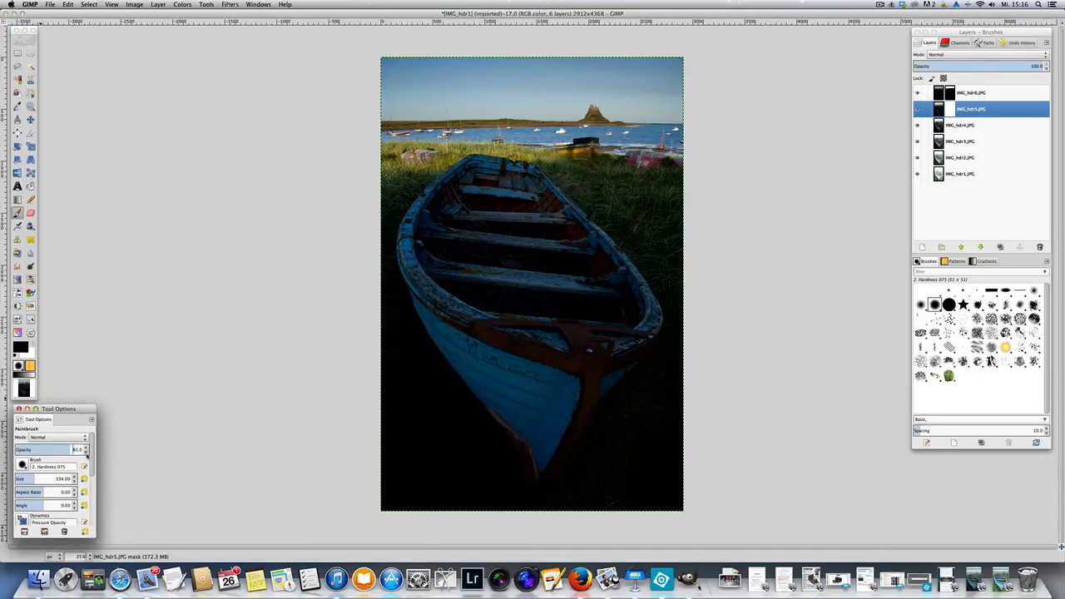
pyautogui.moveTo(86, 450); pyautogui.dragTo(186, 429)
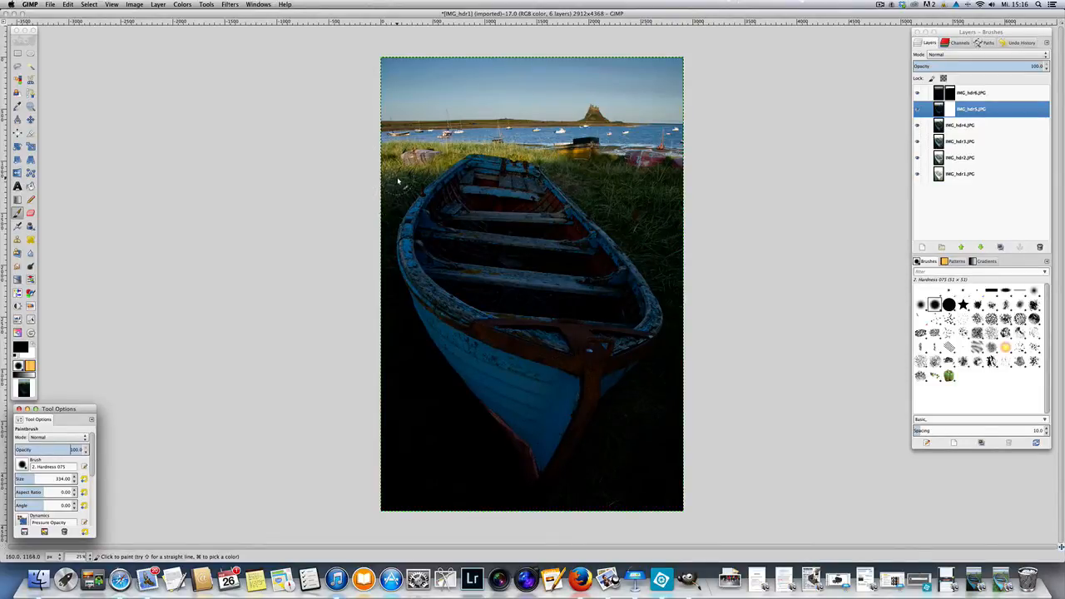
pyautogui.moveTo(391, 199)
pyautogui.mouseDown()
pyautogui.moveTo(451, 197)
pyautogui.moveTo(455, 178)
pyautogui.moveTo(629, 194)
pyautogui.moveTo(605, 197)
pyautogui.moveTo(565, 227)
pyautogui.moveTo(687, 194)
pyautogui.moveTo(504, 202)
pyautogui.moveTo(467, 193)
pyautogui.moveTo(537, 232)
pyautogui.mouseUp()
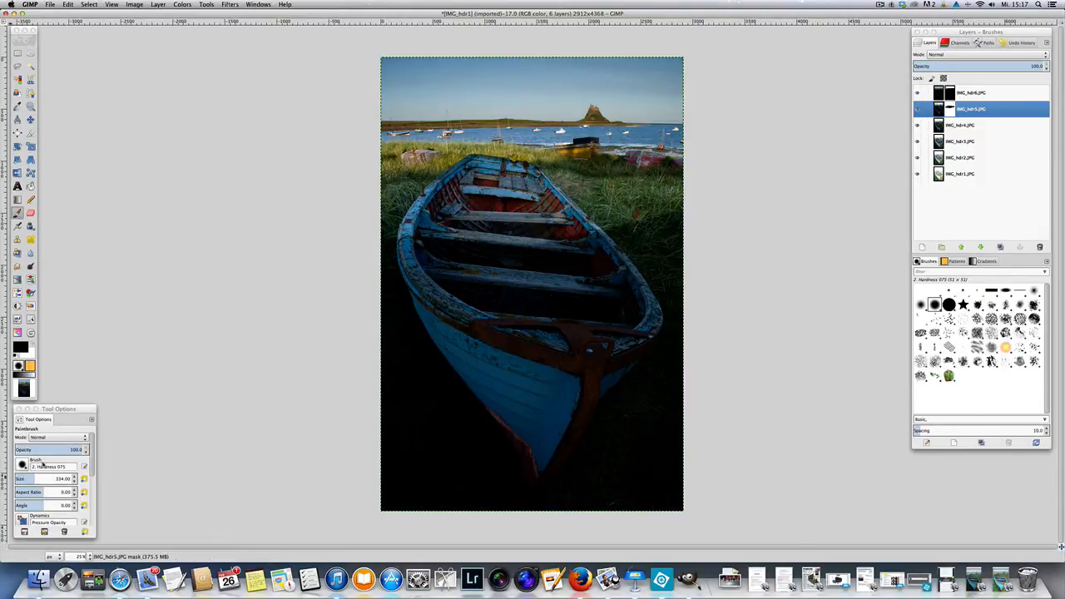
# - Paint black on the IMG_hdr5.JPG mask over the boat and the foreground grass with a 644.80 size brush at 100 opacity
pyautogui.click(46, 478)
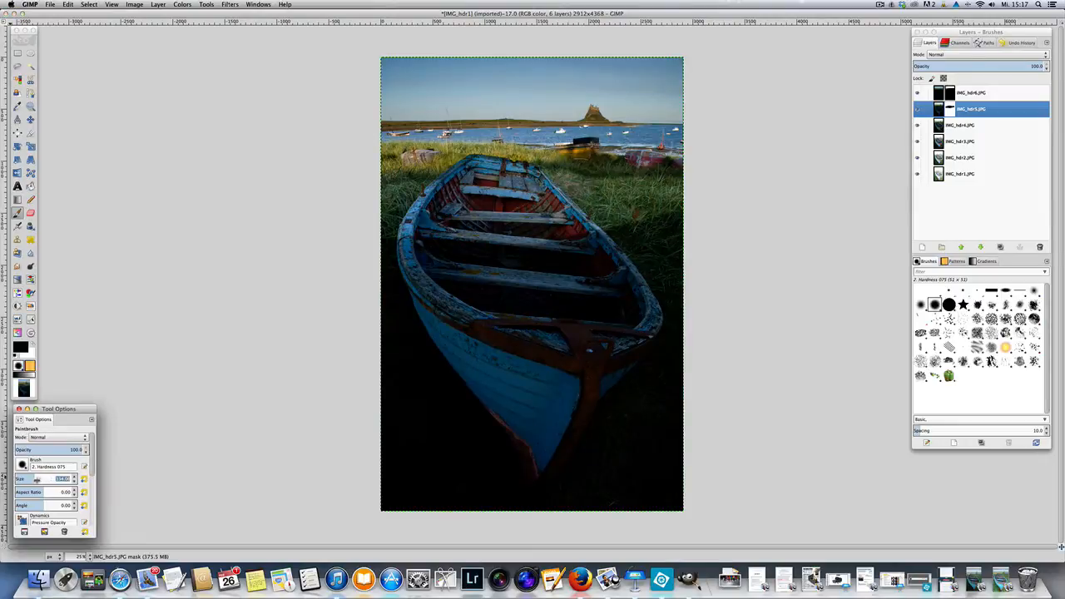
pyautogui.moveTo(50, 479); pyautogui.dragTo(51, 478)
pyautogui.moveTo(369, 243); pyautogui.dragTo(587, 238)
pyautogui.moveTo(482, 246)
pyautogui.mouseDown()
pyautogui.moveTo(695, 235)
pyautogui.moveTo(676, 266)
pyautogui.moveTo(618, 276)
pyautogui.moveTo(370, 258)
pyautogui.moveTo(352, 271)
pyautogui.moveTo(399, 283)
pyautogui.moveTo(696, 286)
pyautogui.moveTo(727, 300)
pyautogui.moveTo(641, 318)
pyautogui.moveTo(364, 326)
pyautogui.moveTo(349, 308)
pyautogui.moveTo(388, 272)
pyautogui.mouseUp()
pyautogui.moveTo(409, 355)
pyautogui.mouseDown()
pyautogui.moveTo(395, 366)
pyautogui.moveTo(571, 322)
pyautogui.moveTo(599, 337)
pyautogui.moveTo(692, 337)
pyautogui.moveTo(395, 373)
pyautogui.mouseUp()
pyautogui.moveTo(459, 378)
pyautogui.mouseDown()
pyautogui.moveTo(715, 370)
pyautogui.moveTo(595, 408)
pyautogui.moveTo(348, 431)
pyautogui.moveTo(734, 429)
pyautogui.mouseUp()
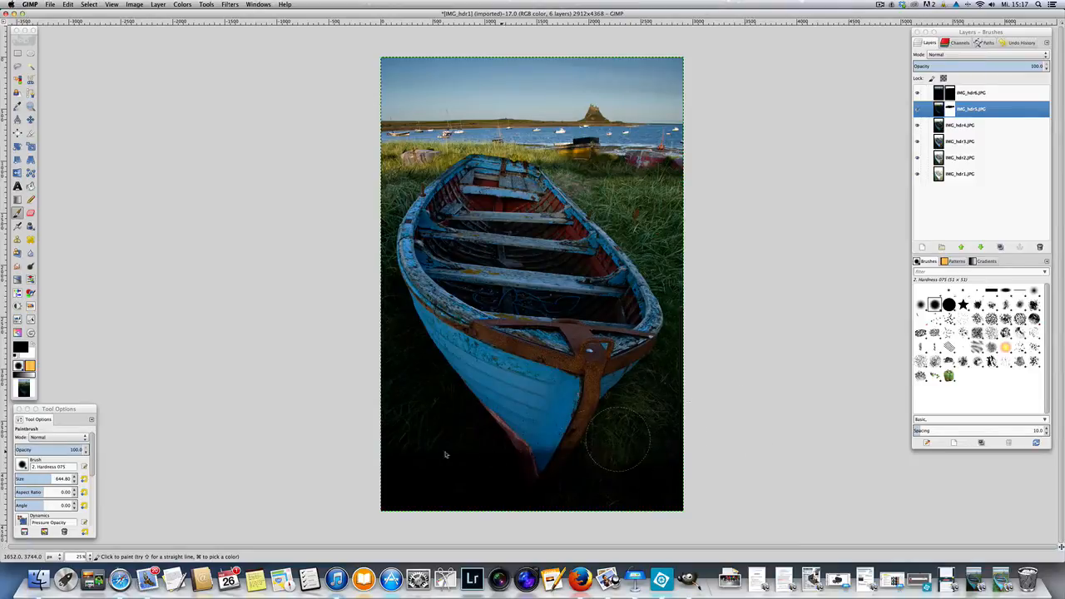
pyautogui.moveTo(478, 479)
pyautogui.mouseDown()
pyautogui.moveTo(574, 487)
pyautogui.moveTo(744, 476)
pyautogui.moveTo(685, 498)
pyautogui.mouseUp()
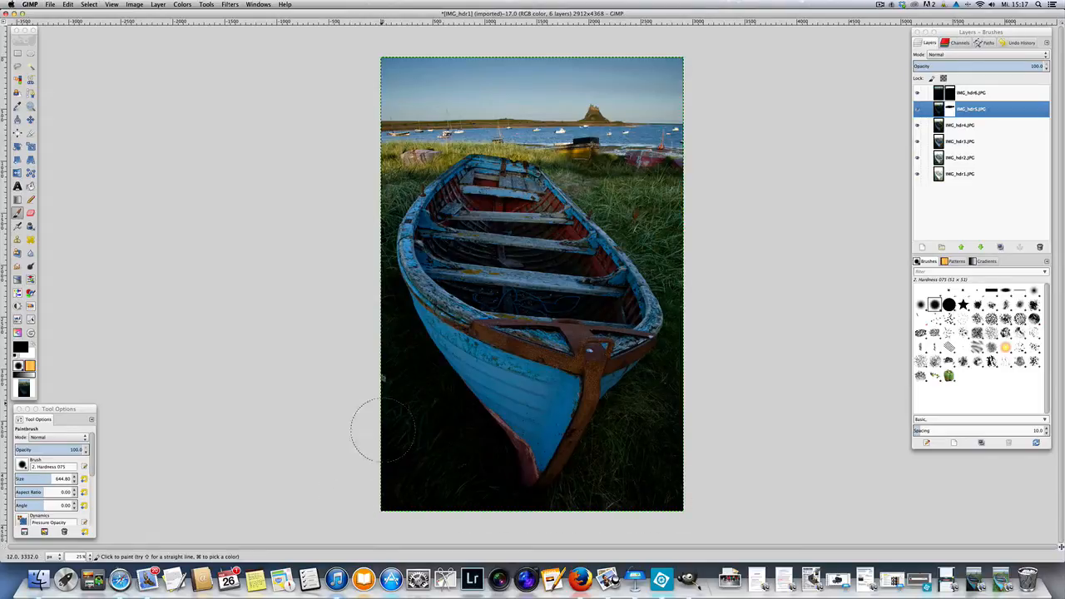
pyautogui.moveTo(403, 218)
pyautogui.mouseDown()
pyautogui.moveTo(422, 325)
pyautogui.moveTo(471, 399)
pyautogui.moveTo(536, 417)
pyautogui.mouseUp()
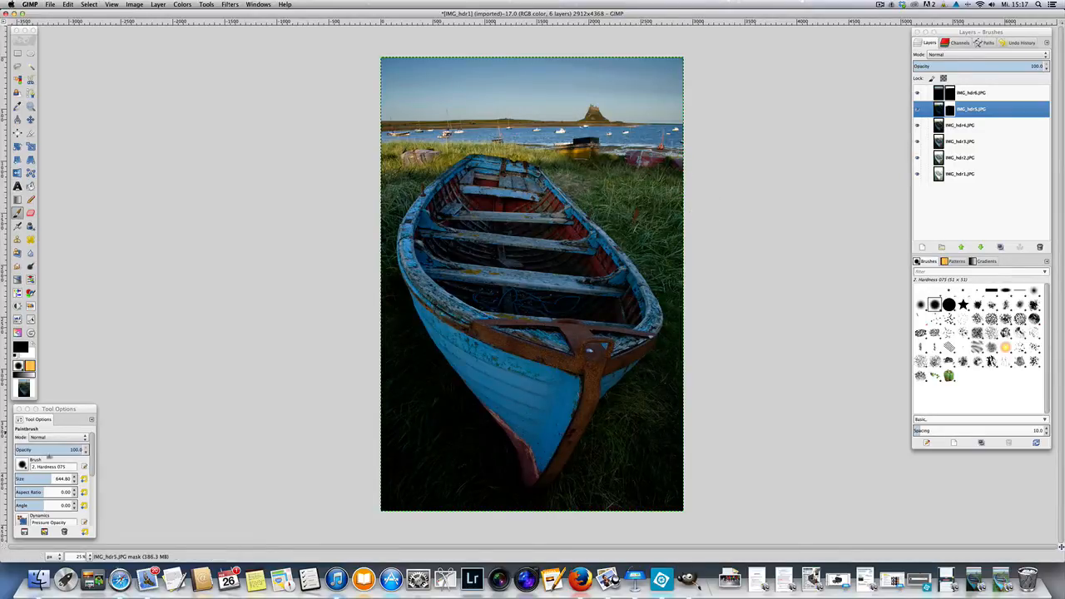
# - Touch up the IMG_hdr5.JPG mask around the distant grass and small boats with a 208.20 size brush, lowering its opacity from 37.4 to 26.4
pyautogui.moveTo(47, 449); pyautogui.dragTo(28, 480)
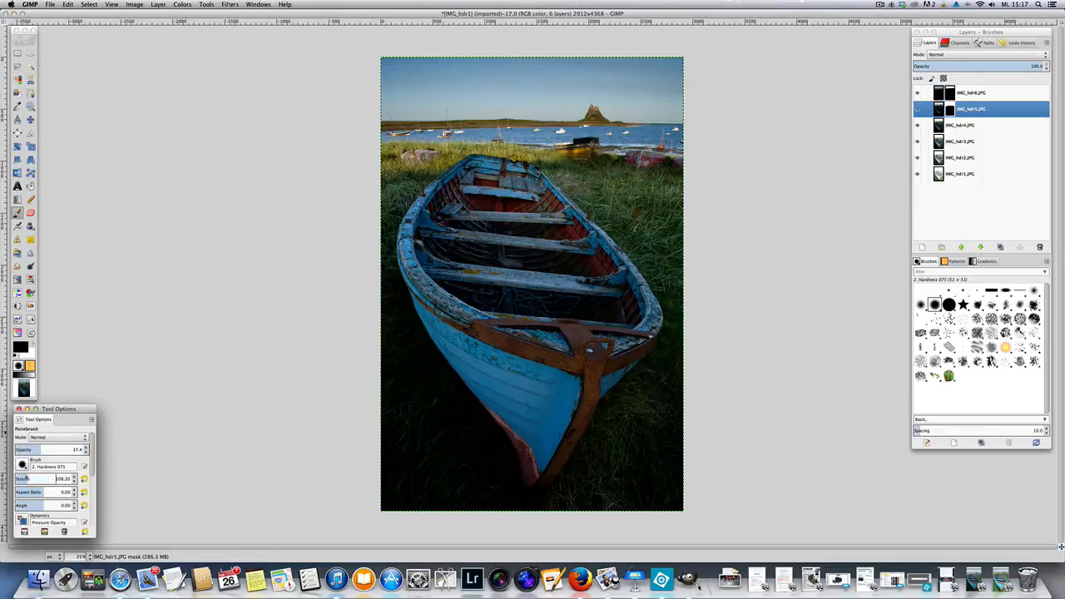
pyautogui.click(401, 171)
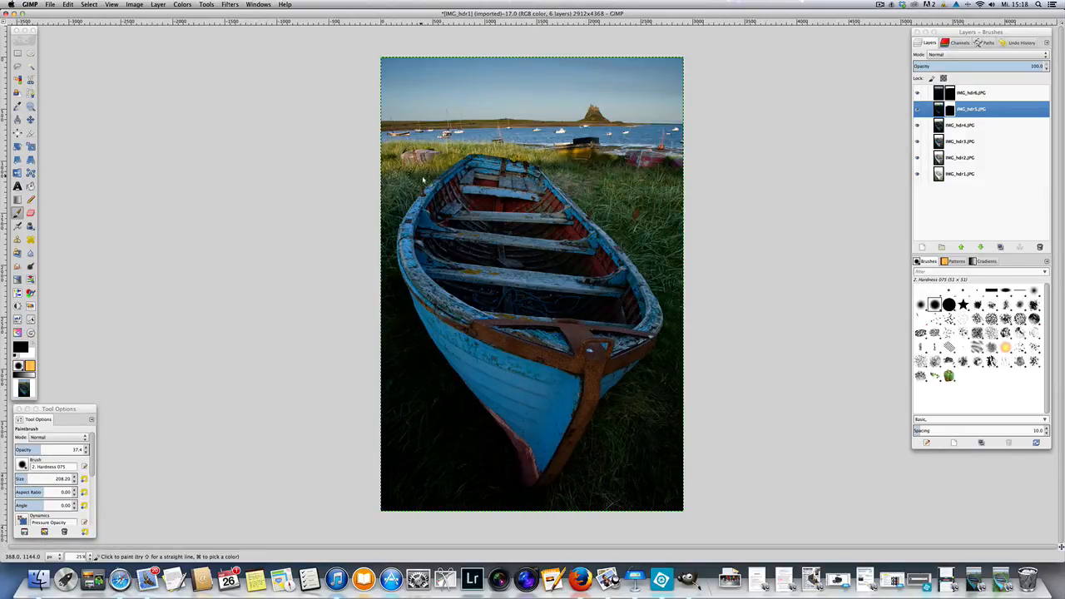
pyautogui.click(31, 450)
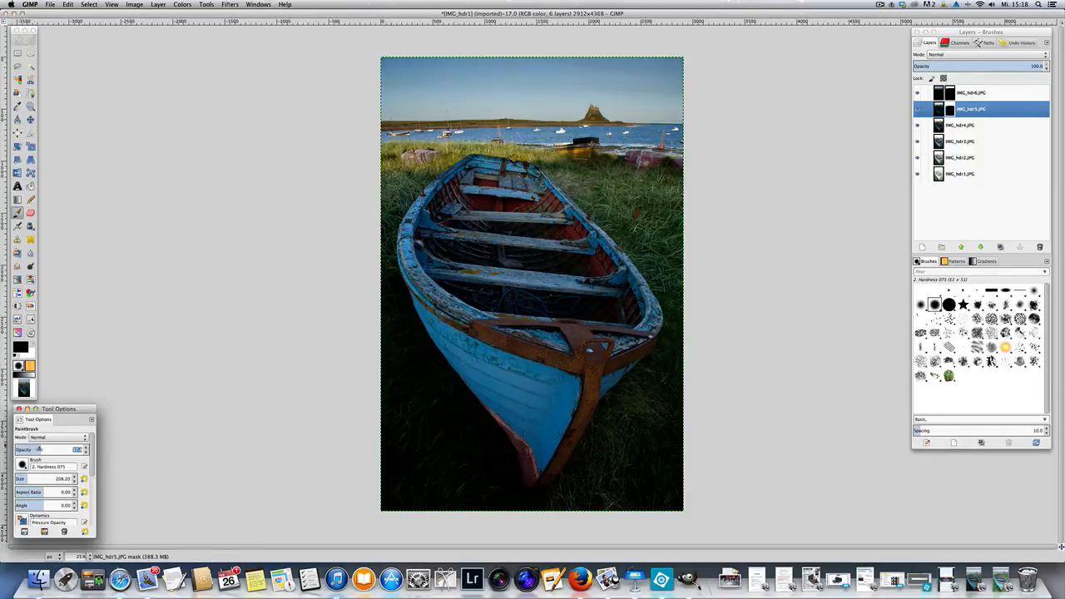
pyautogui.moveTo(31, 449); pyautogui.dragTo(34, 449)
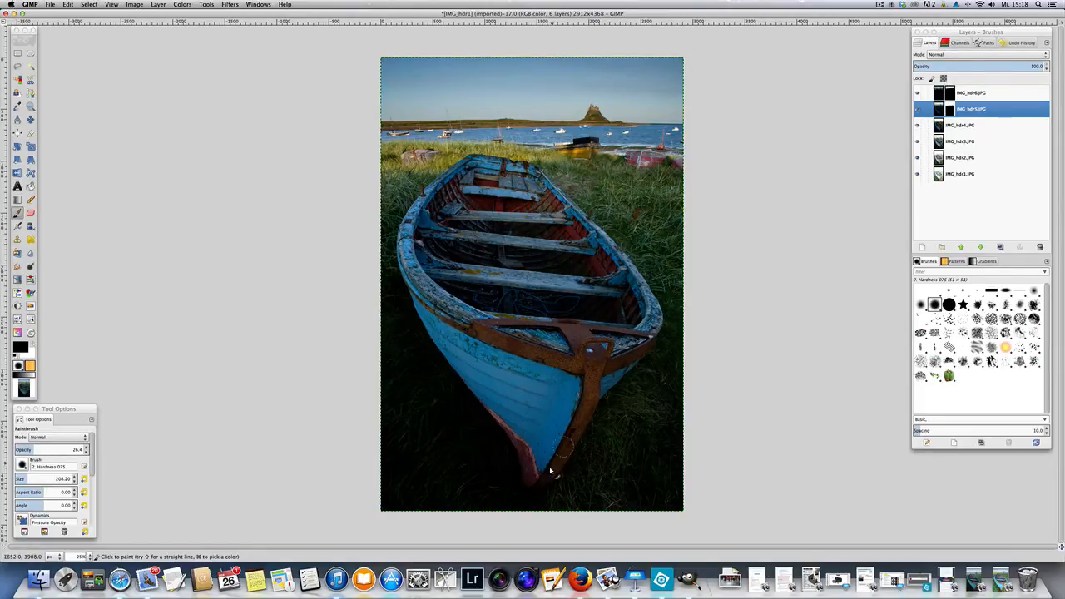
# - Add a white (full opacity) layer mask to the IMG_hdr4.JPG layer
pyautogui.click(954, 126)
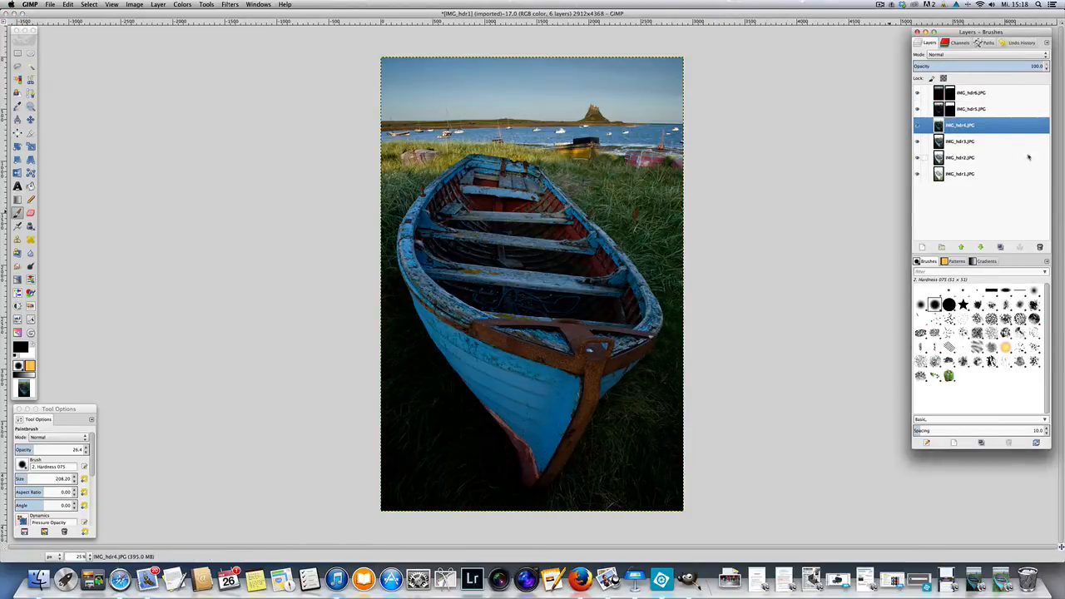
pyautogui.rightClick(958, 126)
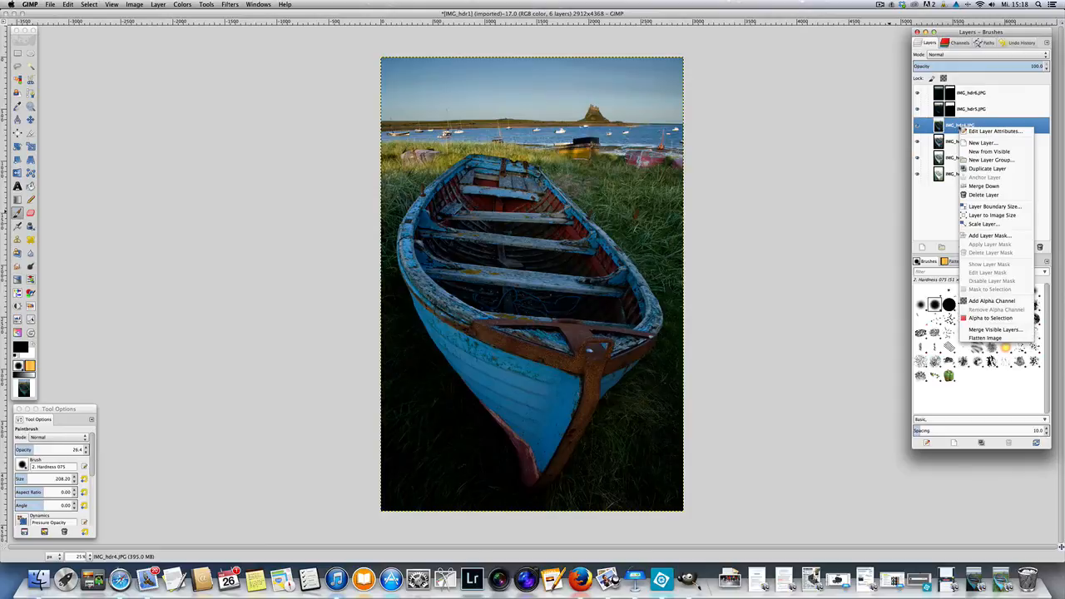
pyautogui.click(991, 233)
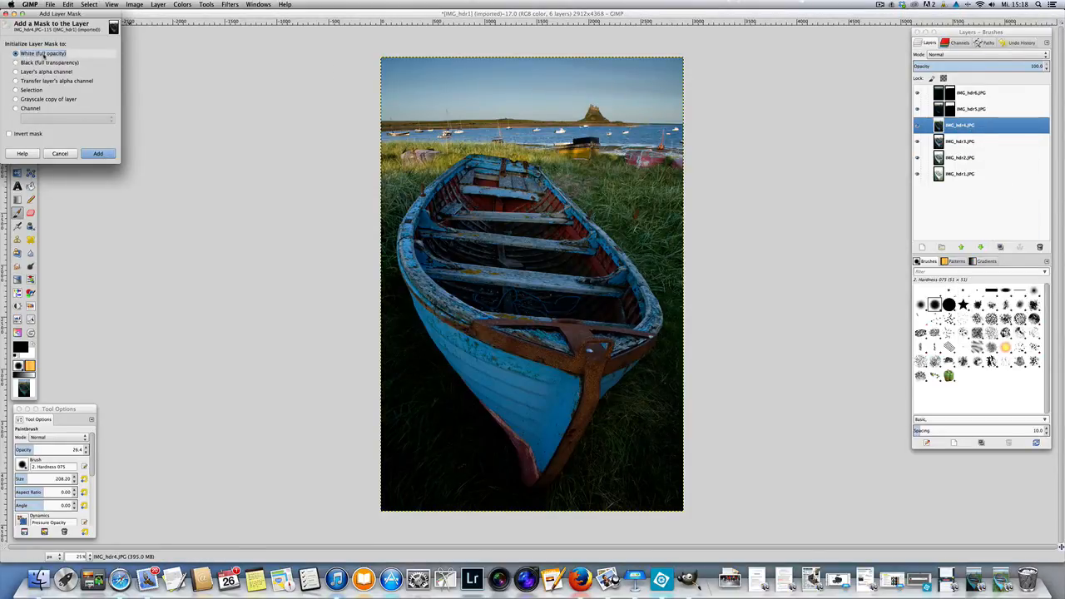
pyautogui.click(98, 153)
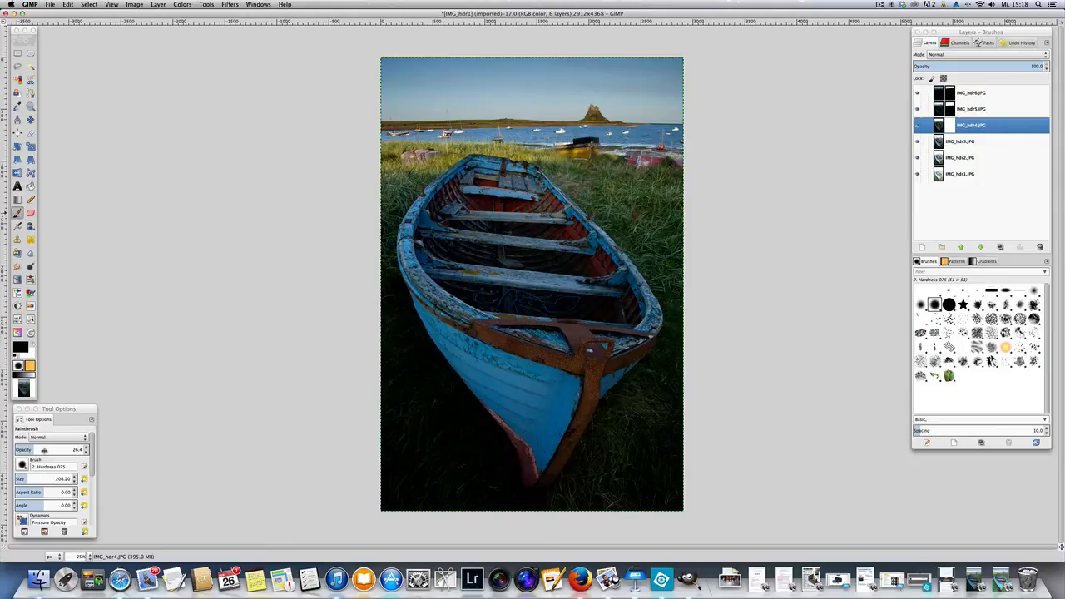
# - Paint black along the boat's rim on the IMG_hdr4.JPG mask with the 208.20 size brush at 100 opacity
pyautogui.click(45, 451)
pyautogui.moveTo(45, 450); pyautogui.dragTo(83, 450)
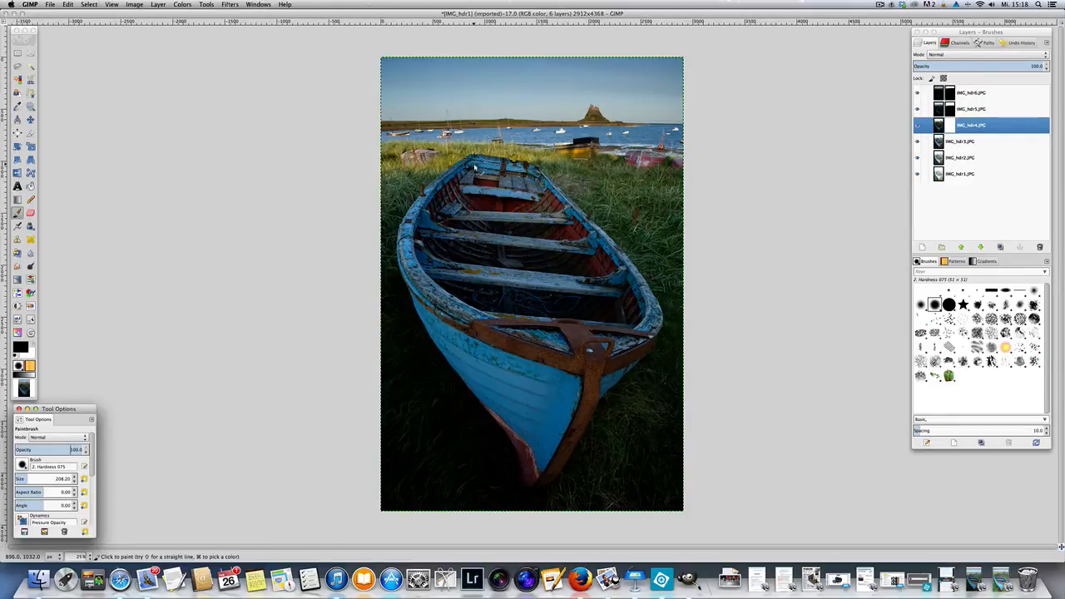
pyautogui.moveTo(471, 165)
pyautogui.mouseDown()
pyautogui.moveTo(416, 221)
pyautogui.moveTo(409, 255)
pyautogui.moveTo(423, 286)
pyautogui.moveTo(520, 332)
pyautogui.moveTo(620, 343)
pyautogui.mouseUp()
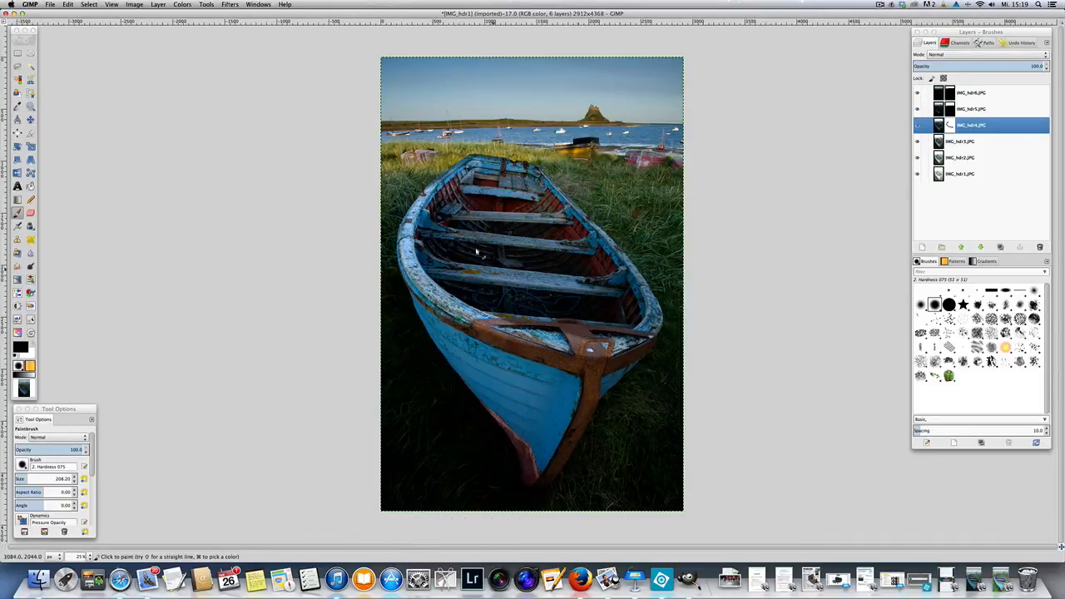
pyautogui.moveTo(474, 169)
pyautogui.mouseDown()
pyautogui.moveTo(467, 174)
pyautogui.moveTo(483, 161)
pyautogui.moveTo(513, 172)
pyautogui.moveTo(572, 218)
pyautogui.moveTo(645, 307)
pyautogui.moveTo(649, 326)
pyautogui.moveTo(568, 333)
pyautogui.moveTo(449, 273)
pyautogui.mouseUp()
# - Paint black over the boat's interior on the IMG_hdr4.JPG mask with a 459.80 size brush, then reduce the size to 112
pyautogui.moveTo(36, 478); pyautogui.dragTo(35, 479)
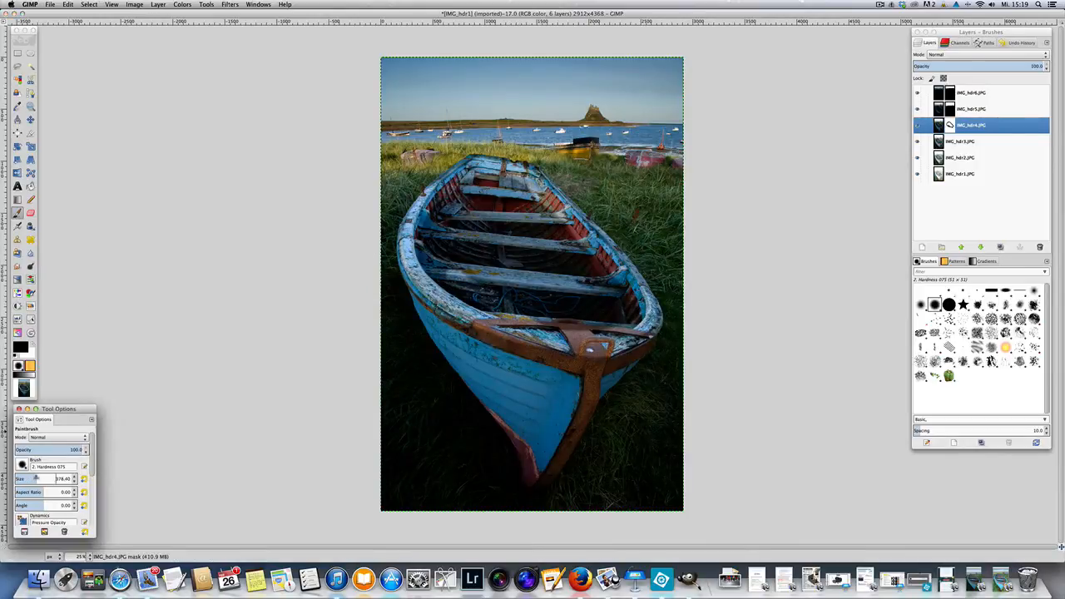
pyautogui.moveTo(477, 202)
pyautogui.mouseDown()
pyautogui.moveTo(487, 190)
pyautogui.moveTo(537, 212)
pyautogui.moveTo(595, 263)
pyautogui.moveTo(620, 313)
pyautogui.moveTo(556, 319)
pyautogui.moveTo(498, 301)
pyautogui.moveTo(464, 282)
pyautogui.moveTo(431, 222)
pyautogui.moveTo(453, 207)
pyautogui.moveTo(486, 208)
pyautogui.moveTo(521, 220)
pyautogui.moveTo(466, 243)
pyautogui.moveTo(555, 237)
pyautogui.moveTo(466, 287)
pyautogui.moveTo(604, 296)
pyautogui.moveTo(516, 303)
pyautogui.moveTo(539, 312)
pyautogui.mouseUp()
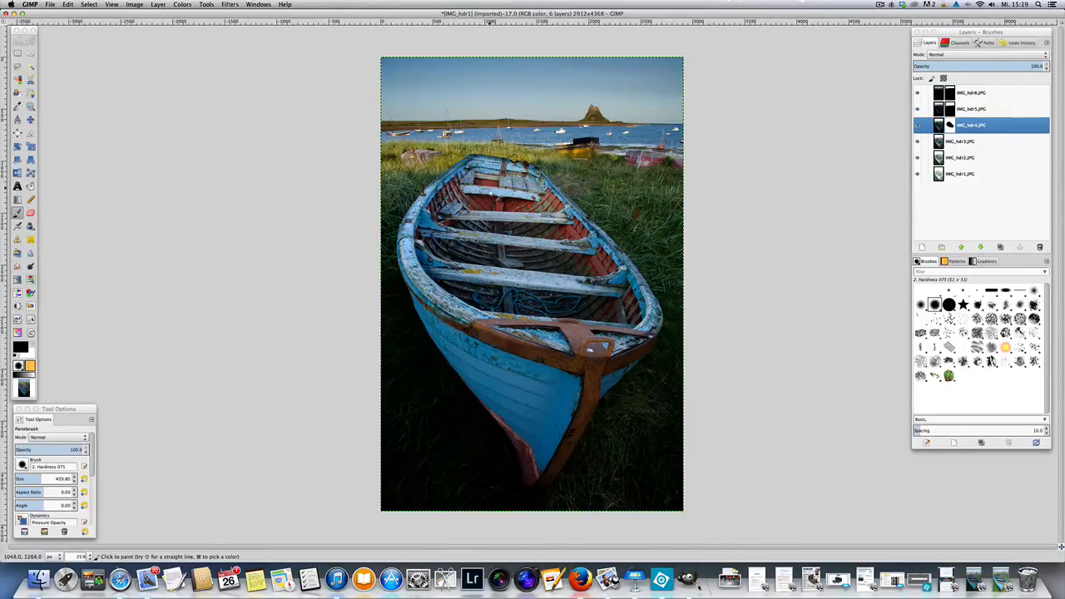
pyautogui.click(25, 481)
pyautogui.moveTo(40, 479); pyautogui.dragTo(20, 479)
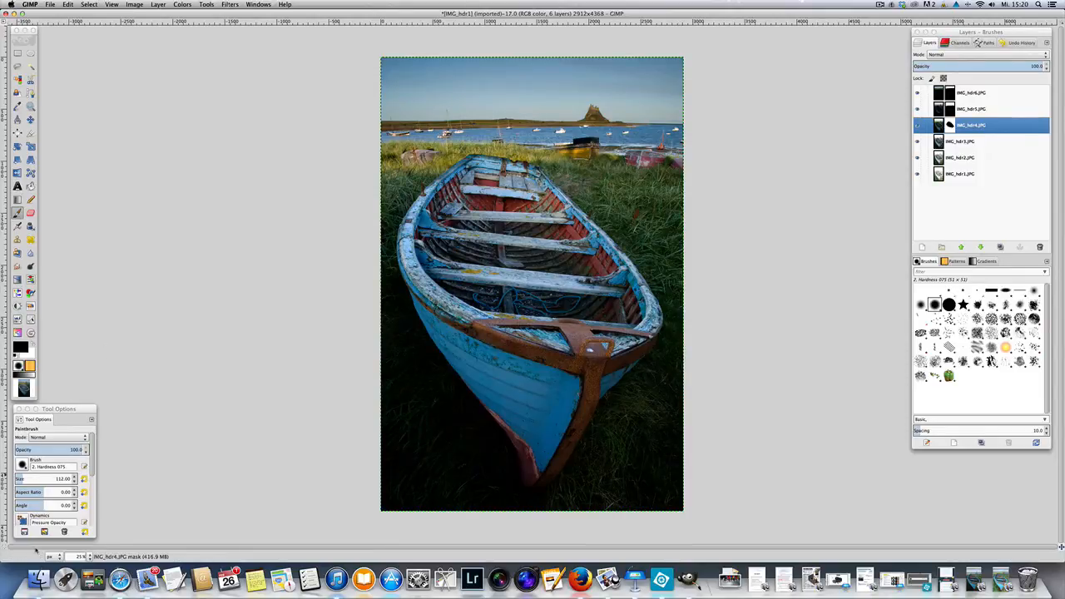
# - Paint black on the IMG_hdr4.JPG mask over the grass left of the boat with a 459.80 size brush, trying 42 opacity before returning to 100
pyautogui.moveTo(34, 479)
pyautogui.mouseDown()
pyautogui.moveTo(60, 480)
pyautogui.moveTo(40, 471)
pyautogui.mouseUp()
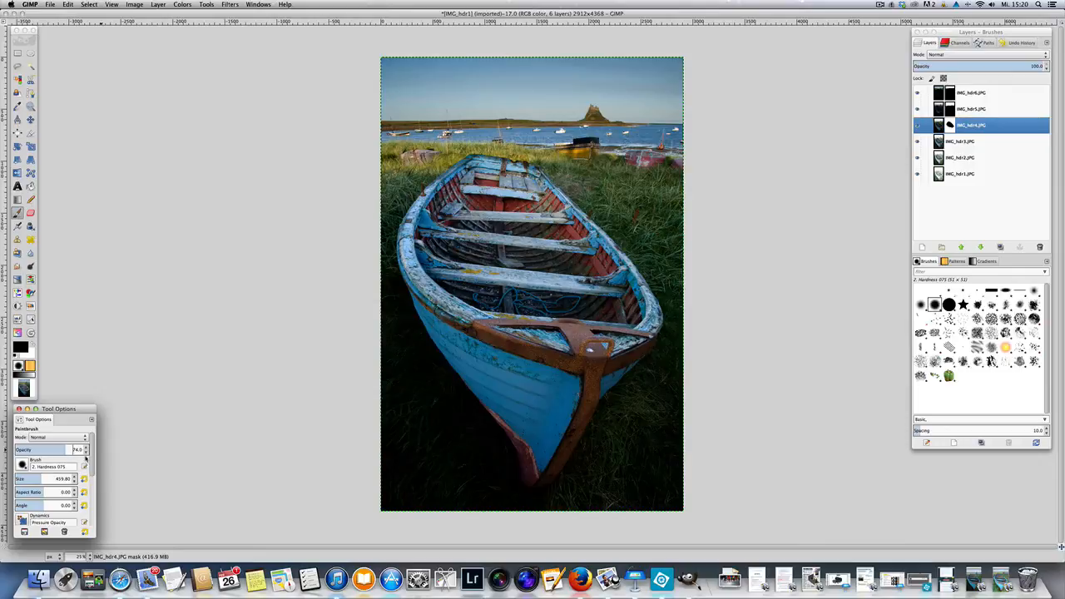
pyautogui.click(86, 452)
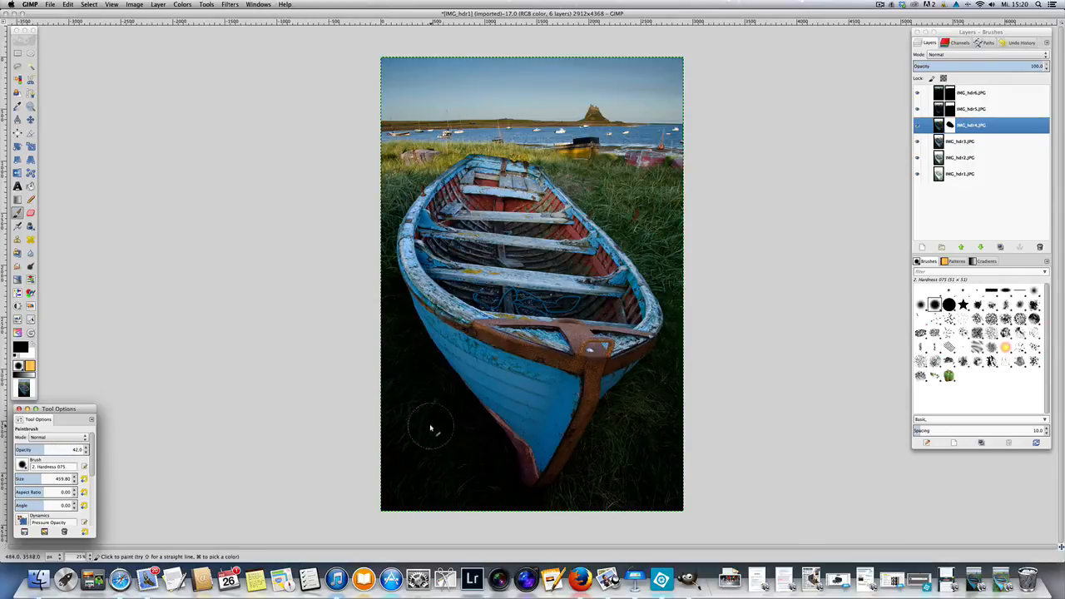
pyautogui.moveTo(383, 435)
pyautogui.mouseDown()
pyautogui.moveTo(461, 495)
pyautogui.moveTo(387, 475)
pyautogui.mouseUp()
pyautogui.click(86, 452)
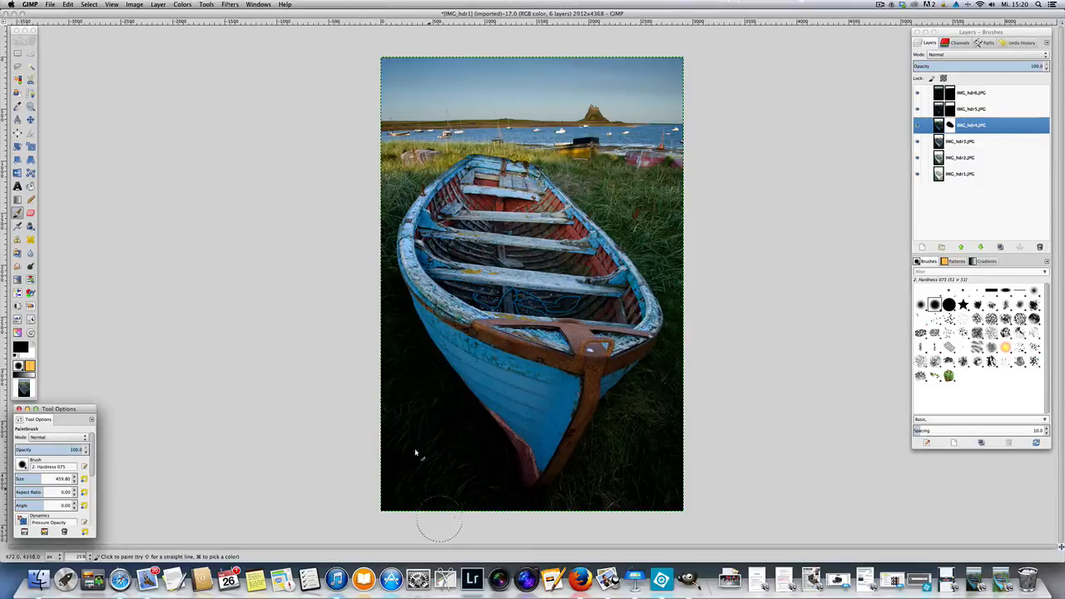
pyautogui.moveTo(369, 397)
pyautogui.mouseDown()
pyautogui.moveTo(388, 399)
pyautogui.moveTo(462, 467)
pyautogui.moveTo(470, 491)
pyautogui.moveTo(503, 500)
pyautogui.moveTo(479, 446)
pyautogui.moveTo(401, 363)
pyautogui.moveTo(369, 303)
pyautogui.moveTo(363, 255)
pyautogui.moveTo(380, 194)
pyautogui.moveTo(369, 209)
pyautogui.moveTo(381, 313)
pyautogui.moveTo(420, 370)
pyautogui.moveTo(441, 376)
pyautogui.moveTo(495, 458)
pyautogui.moveTo(503, 493)
pyautogui.moveTo(425, 491)
pyautogui.mouseUp()
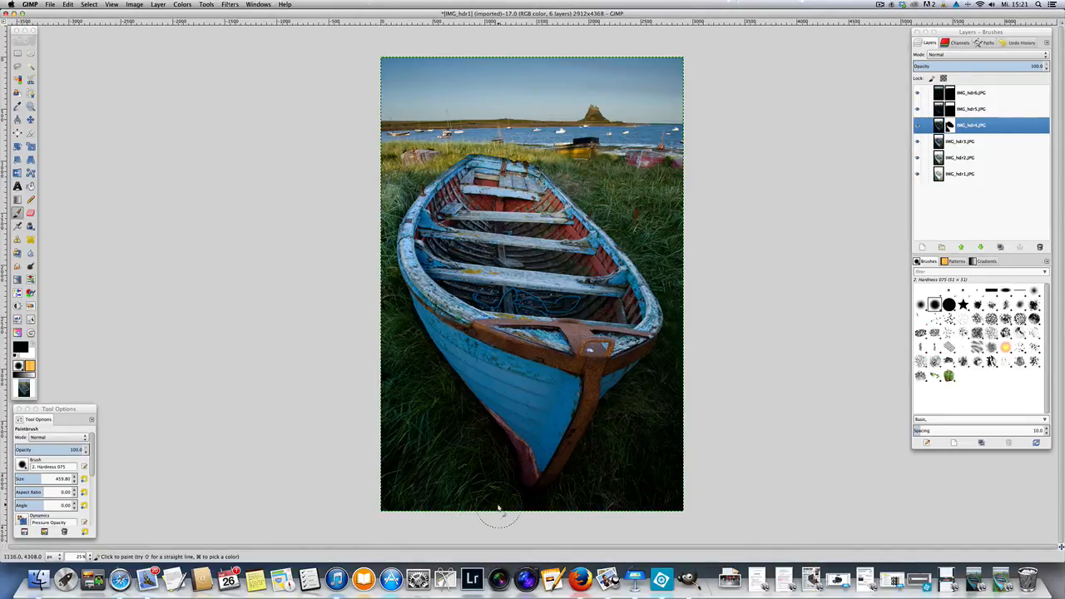
# - Try painting the grass right of the boat at 100 opacity with brush sizes 459.80 and 215.60, and undo those strokes
pyautogui.moveTo(660, 488)
pyautogui.mouseDown()
pyautogui.moveTo(656, 511)
pyautogui.moveTo(697, 487)
pyautogui.moveTo(642, 496)
pyautogui.moveTo(684, 413)
pyautogui.moveTo(647, 441)
pyautogui.moveTo(688, 357)
pyautogui.moveTo(612, 417)
pyautogui.moveTo(632, 405)
pyautogui.moveTo(571, 506)
pyautogui.moveTo(630, 447)
pyautogui.moveTo(666, 435)
pyautogui.mouseUp()
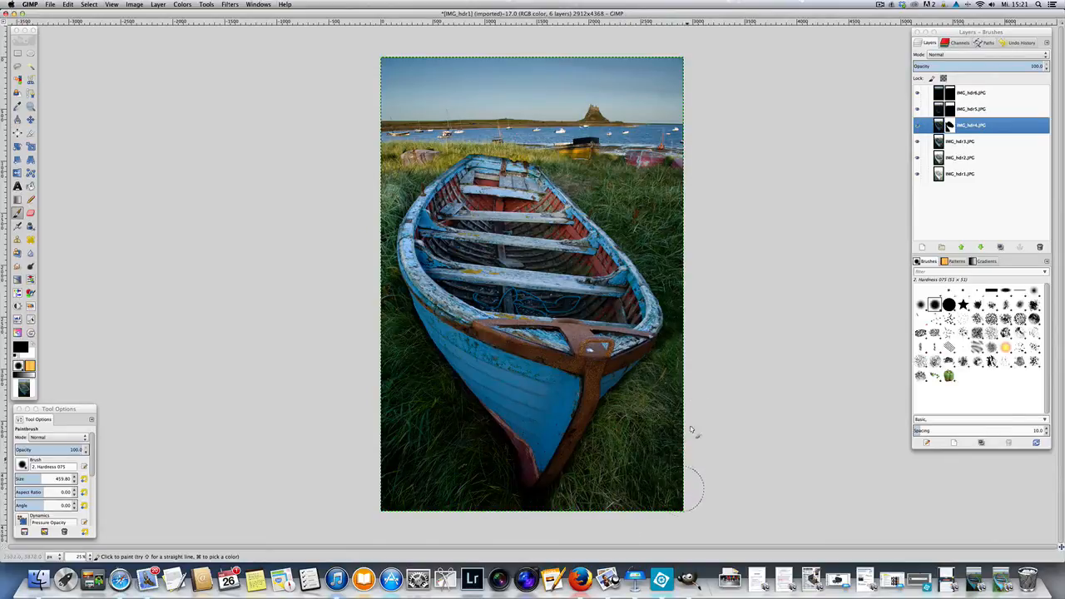
pyautogui.moveTo(40, 479); pyautogui.dragTo(27, 481)
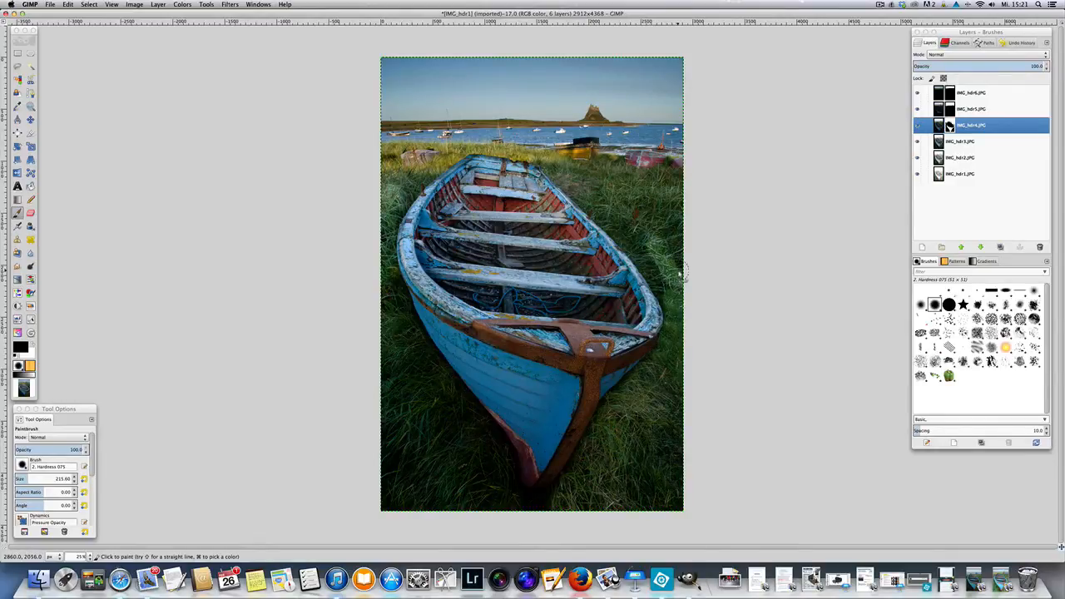
pyautogui.press('super')
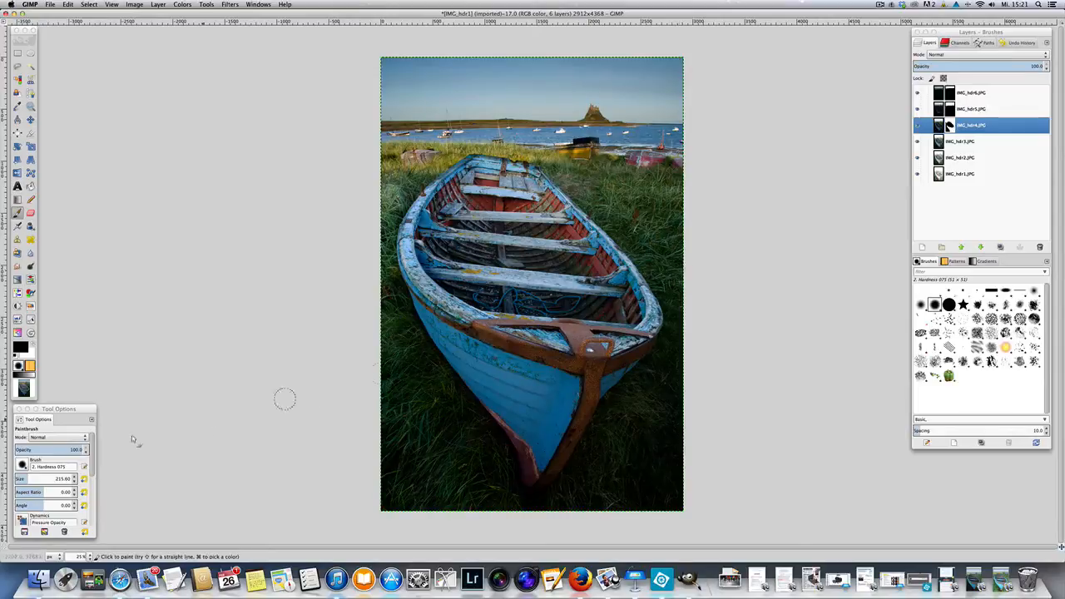
# - Try painting the grass right of the boat at 29 opacity, enlarging the brush to 459.80, and undo the latest strokes
pyautogui.moveTo(85, 450); pyautogui.dragTo(85, 451)
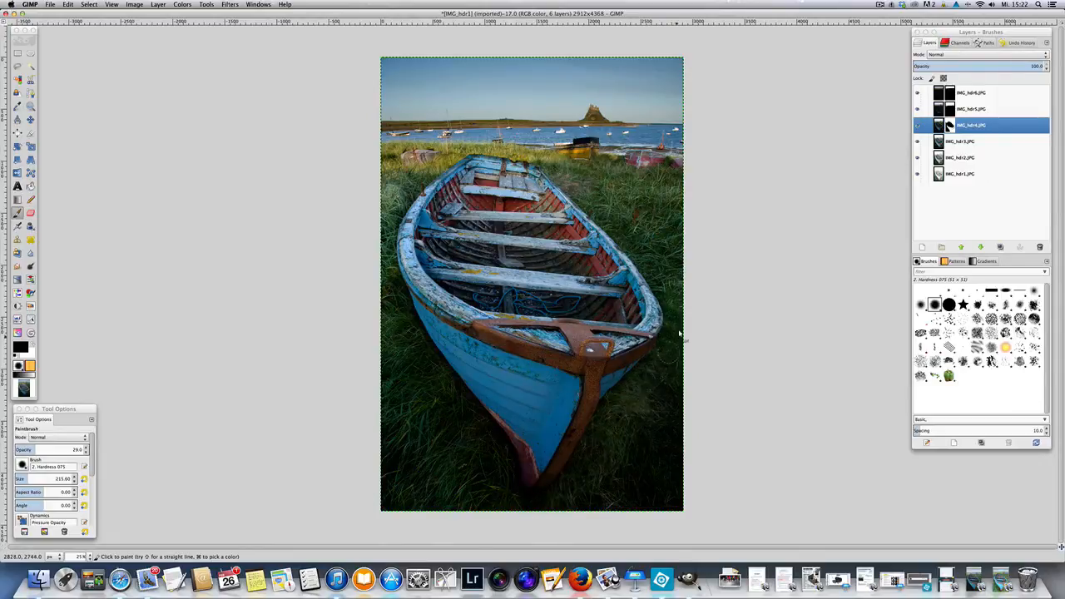
pyautogui.click(42, 479)
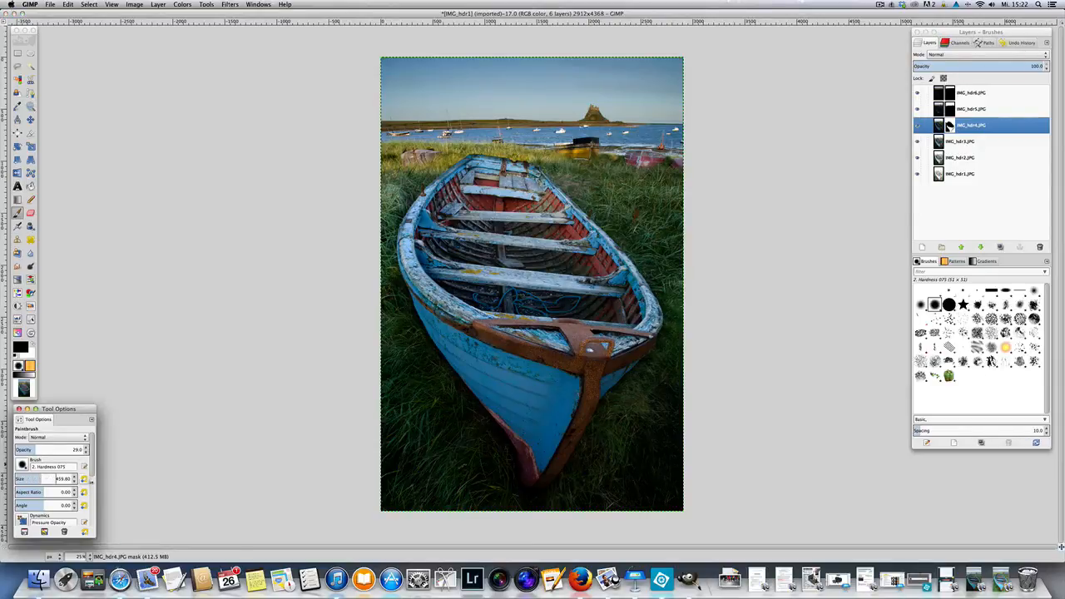
pyautogui.click(696, 353)
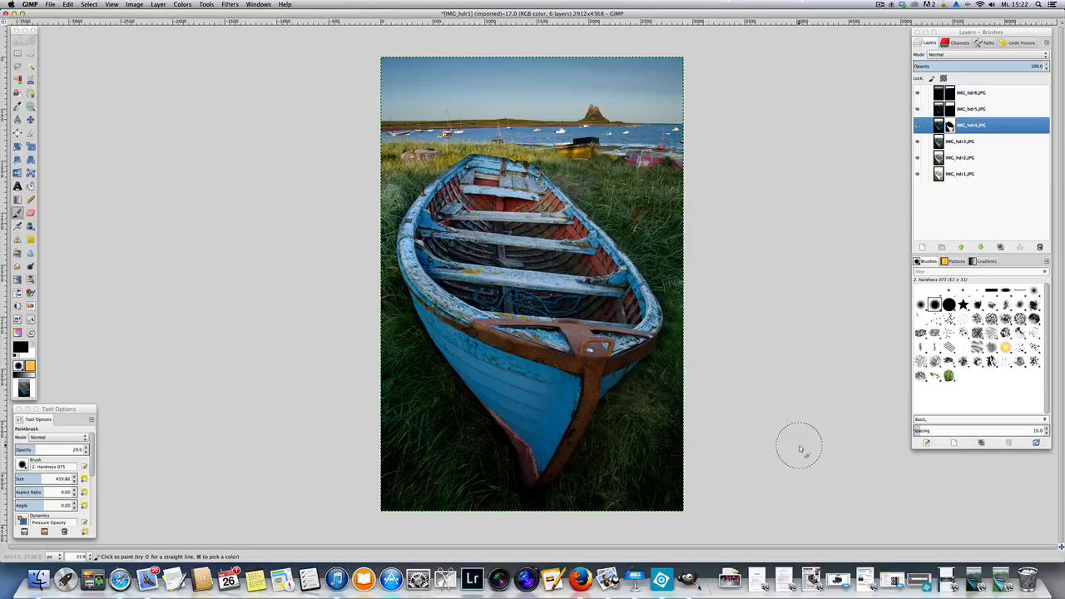
pyautogui.press('super')
pyautogui.press('super')
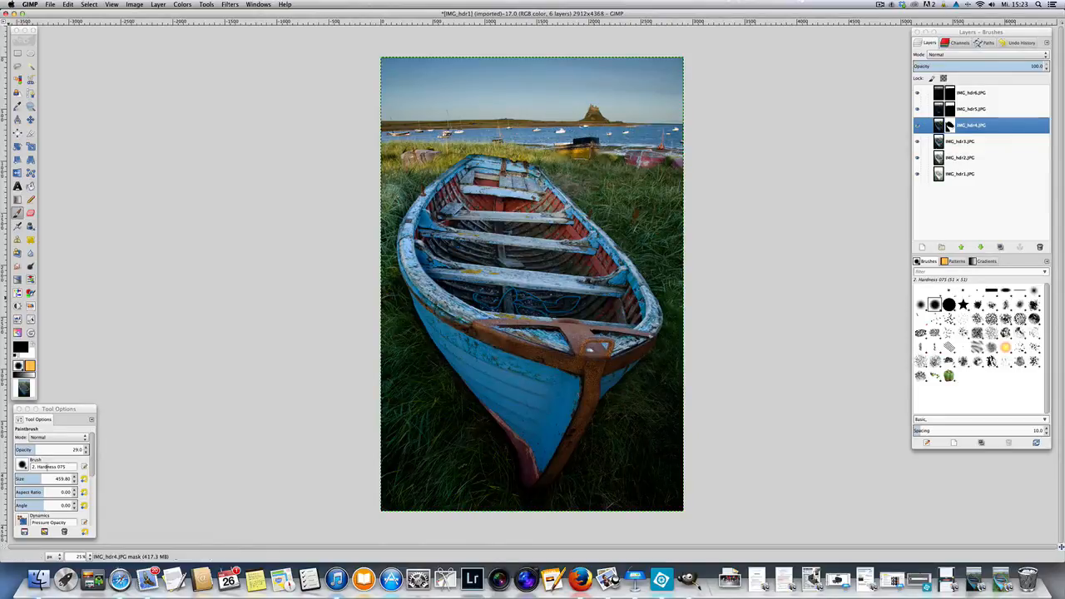
# - Try painting the grass beside the bow on the right at 98.9 opacity and undo the strokes
pyautogui.click(35, 450)
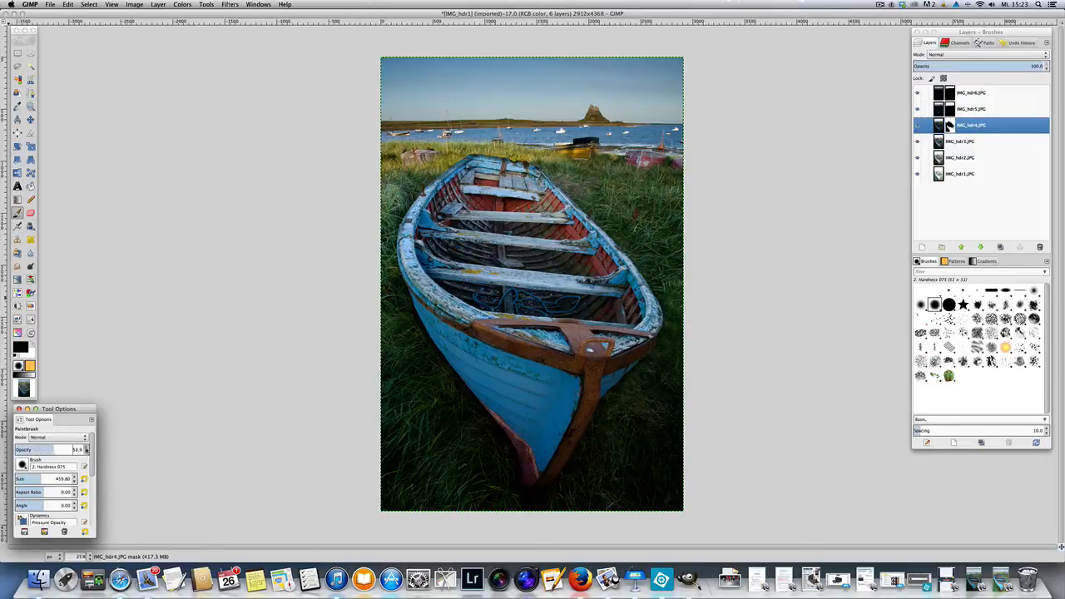
pyautogui.moveTo(75, 450); pyautogui.dragTo(314, 459)
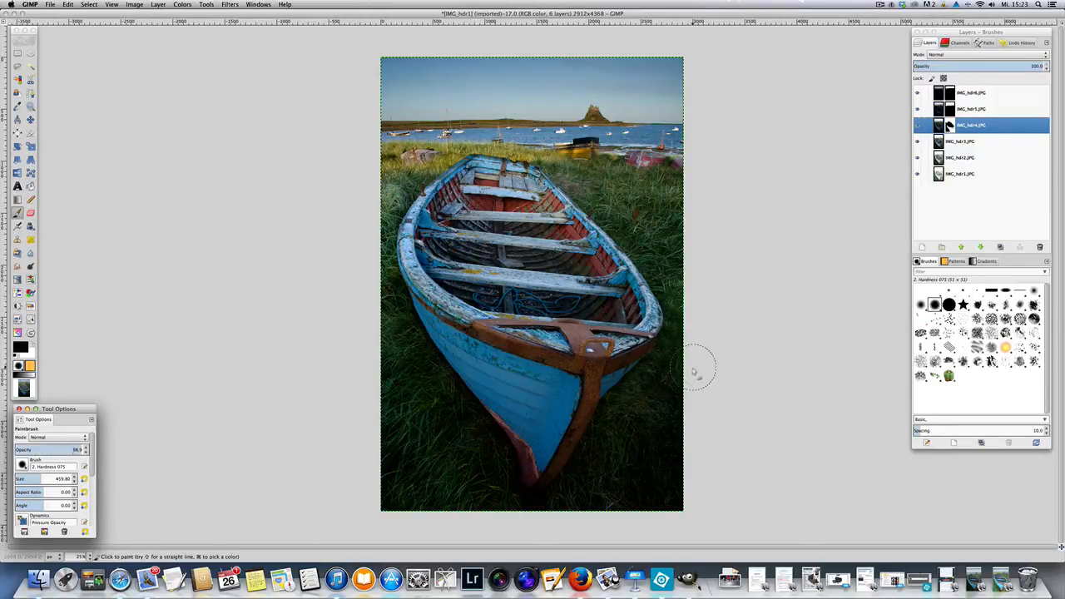
pyautogui.moveTo(678, 387); pyautogui.dragTo(643, 433)
pyautogui.press('super')
pyautogui.moveTo(675, 370)
pyautogui.mouseDown()
pyautogui.moveTo(647, 435)
pyautogui.moveTo(651, 449)
pyautogui.mouseUp()
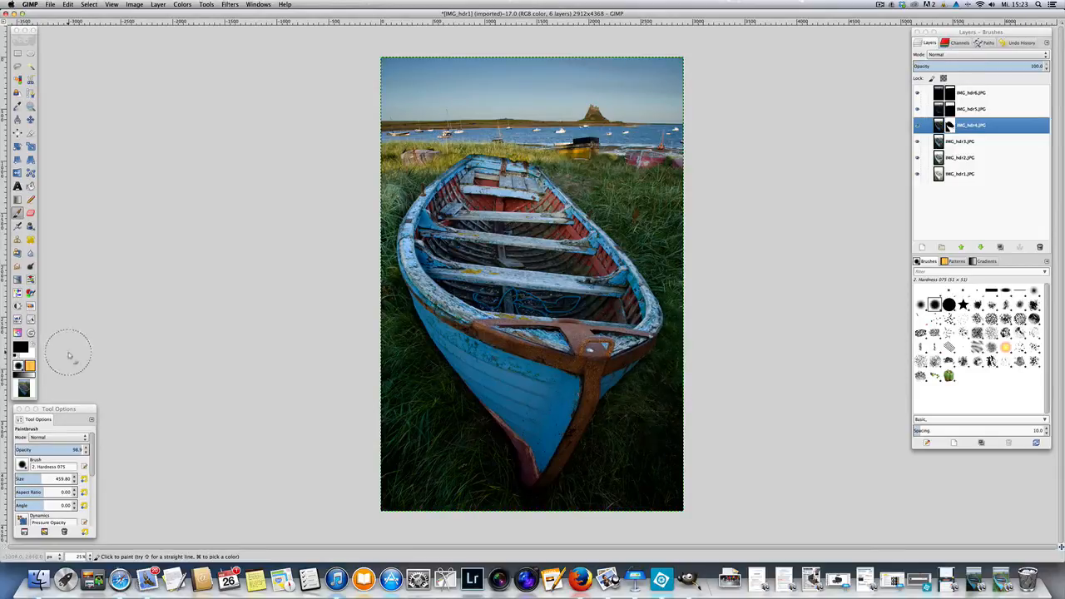
# - Paint black on the IMG_hdr4.JPG mask over the grass right of the boat at 12.9 opacity, then raise the brush opacity to 41.7
pyautogui.click(25, 448)
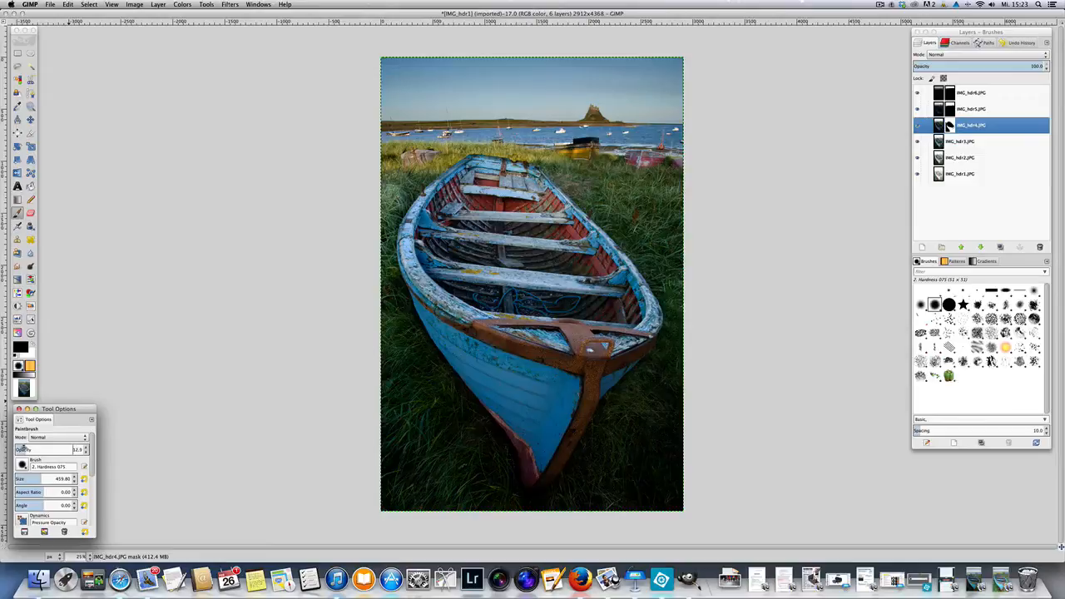
pyautogui.moveTo(685, 273)
pyautogui.mouseDown()
pyautogui.moveTo(694, 301)
pyautogui.moveTo(661, 391)
pyautogui.moveTo(609, 433)
pyautogui.moveTo(606, 447)
pyautogui.moveTo(669, 414)
pyautogui.moveTo(630, 511)
pyautogui.mouseUp()
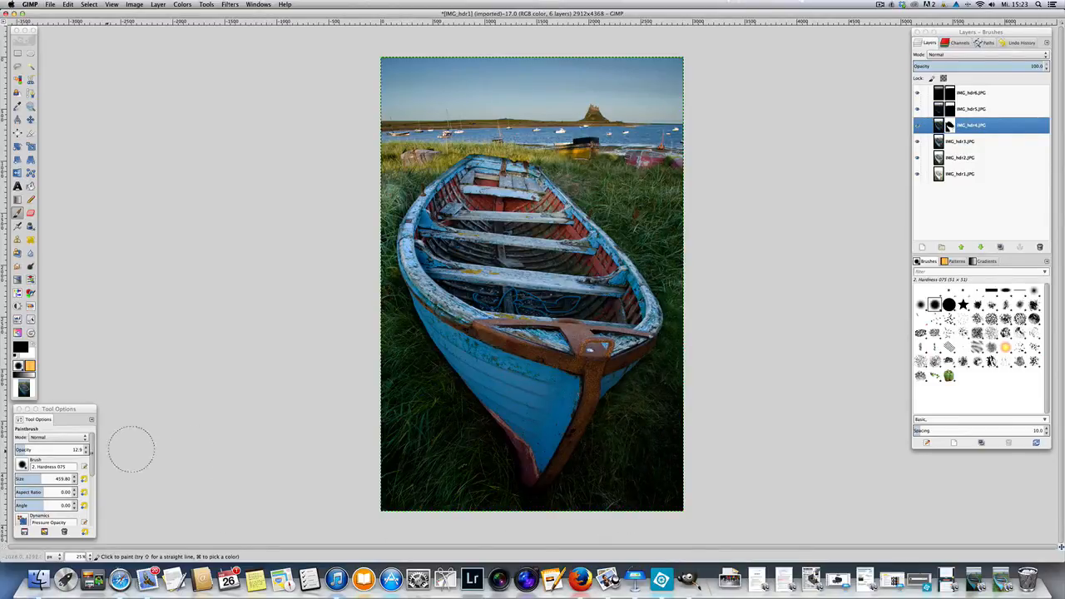
pyautogui.click(46, 450)
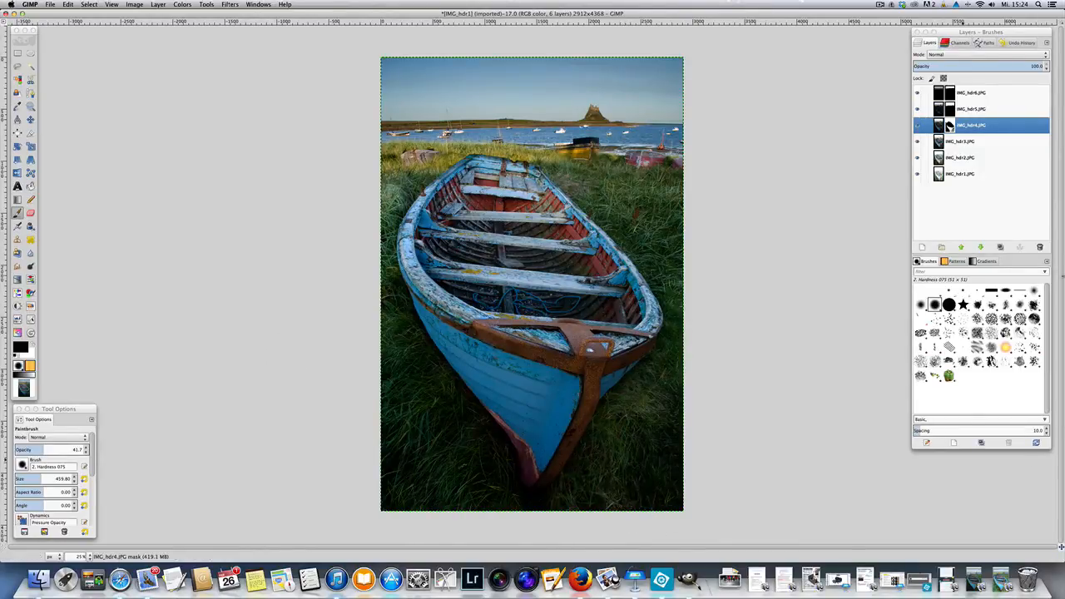
# - Select the IMG_hdr3.JPG layer, preview it with the three layers above hidden, and show those layers again
pyautogui.click(958, 142)
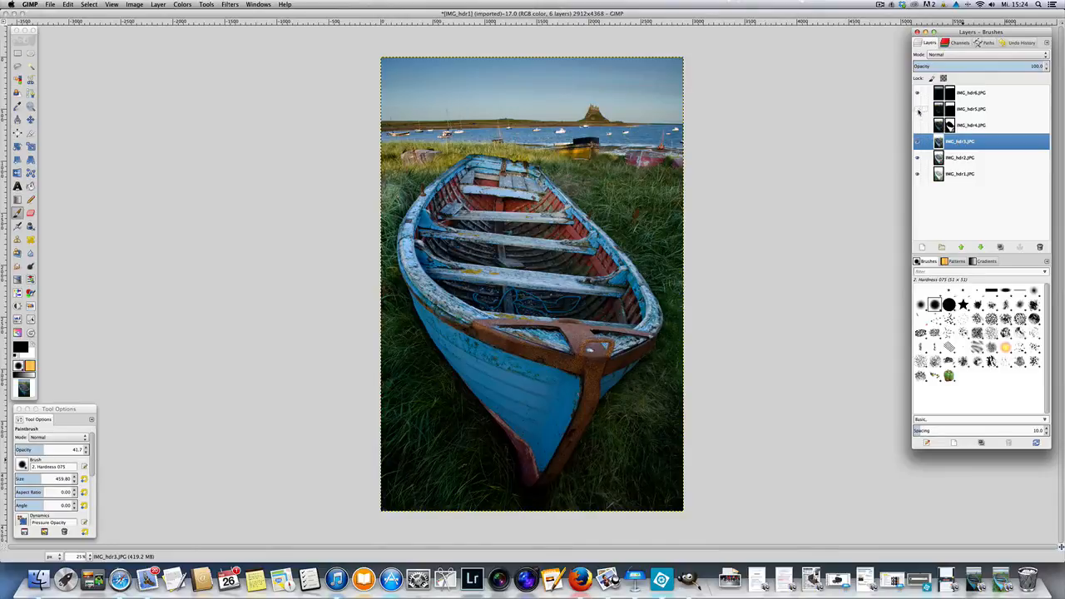
pyautogui.click(918, 93)
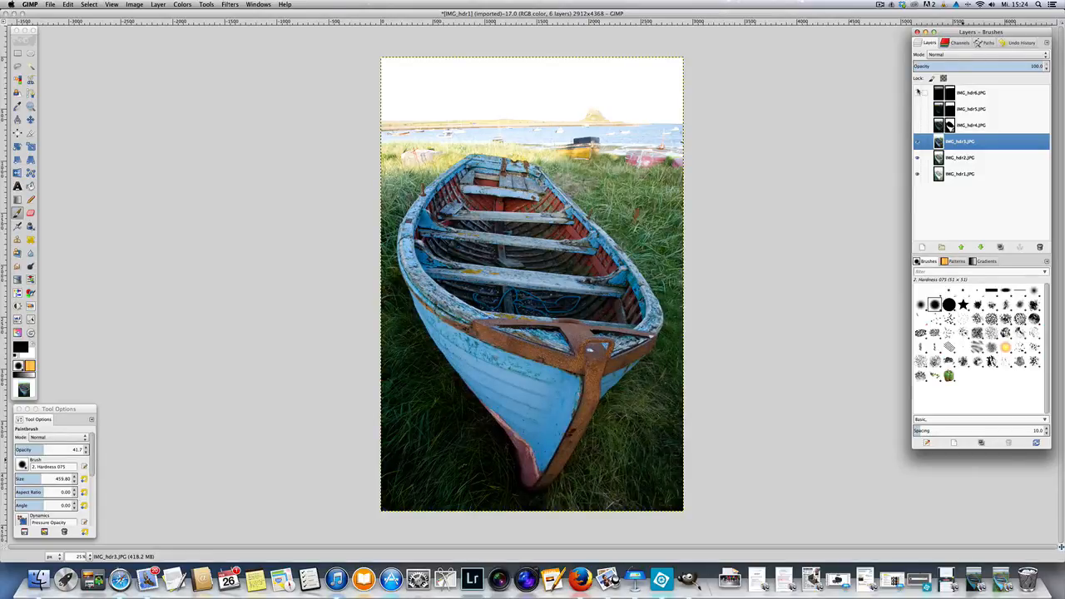
pyautogui.click(917, 93)
pyautogui.click(918, 107)
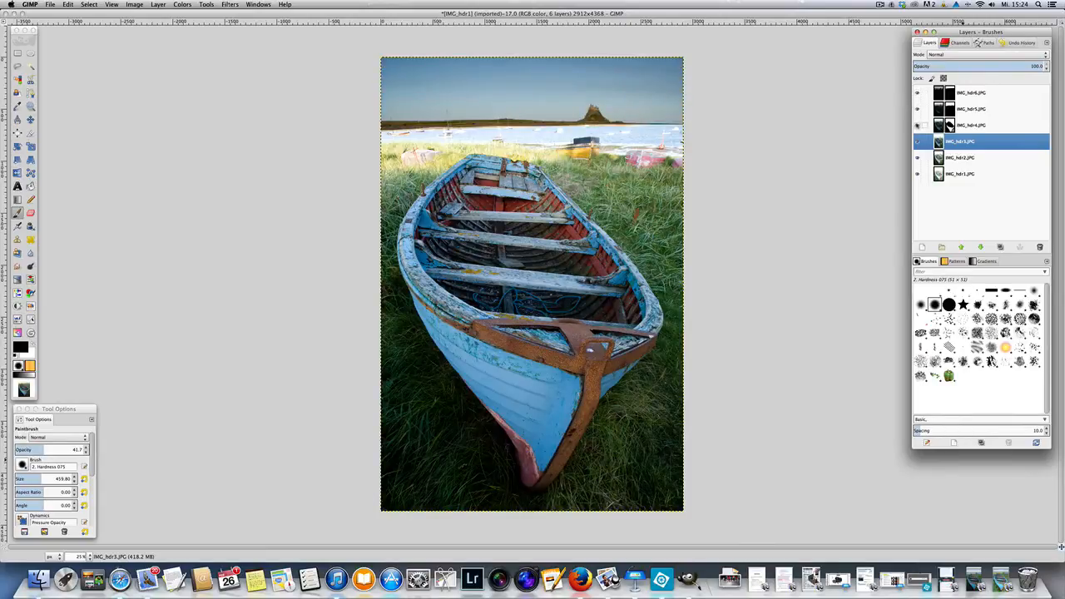
pyautogui.click(918, 125)
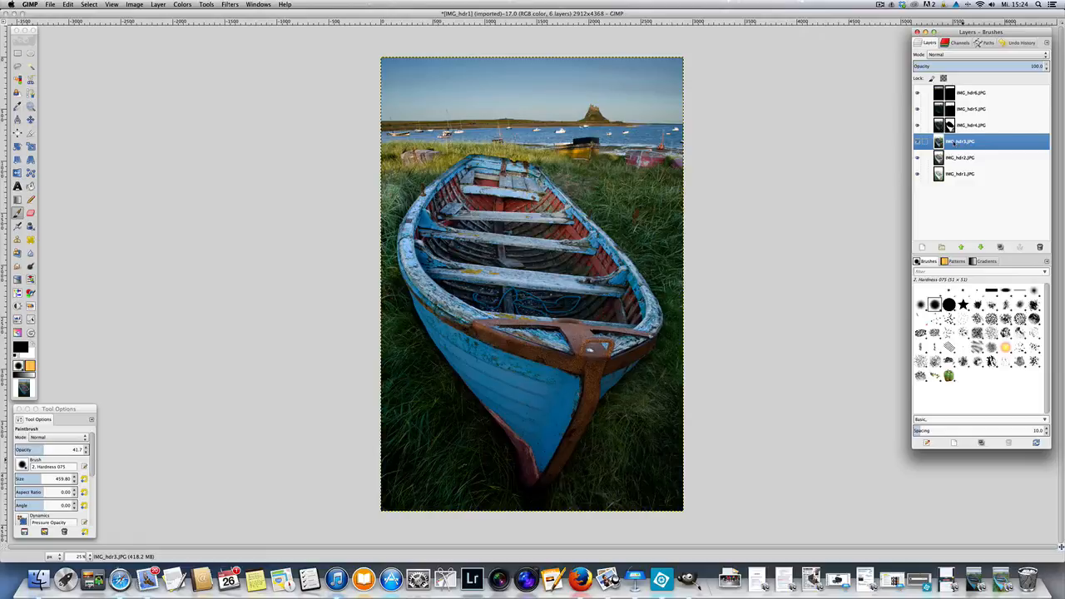
# - Add a white, full-opacity layer mask to the IMG_hdr3.JPG layer
pyautogui.rightClick(953, 142)
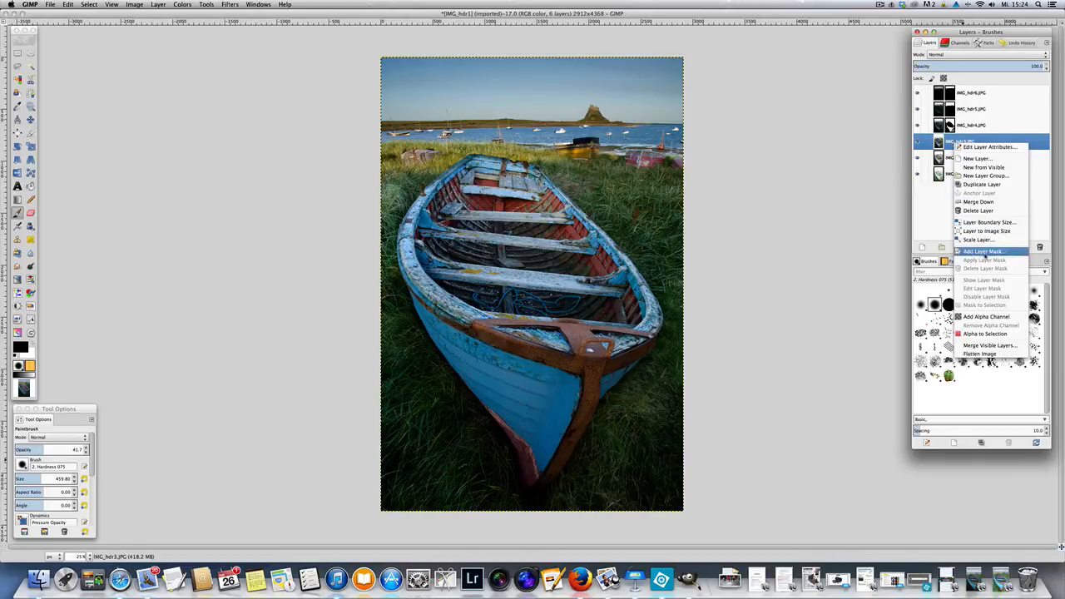
pyautogui.click(985, 252)
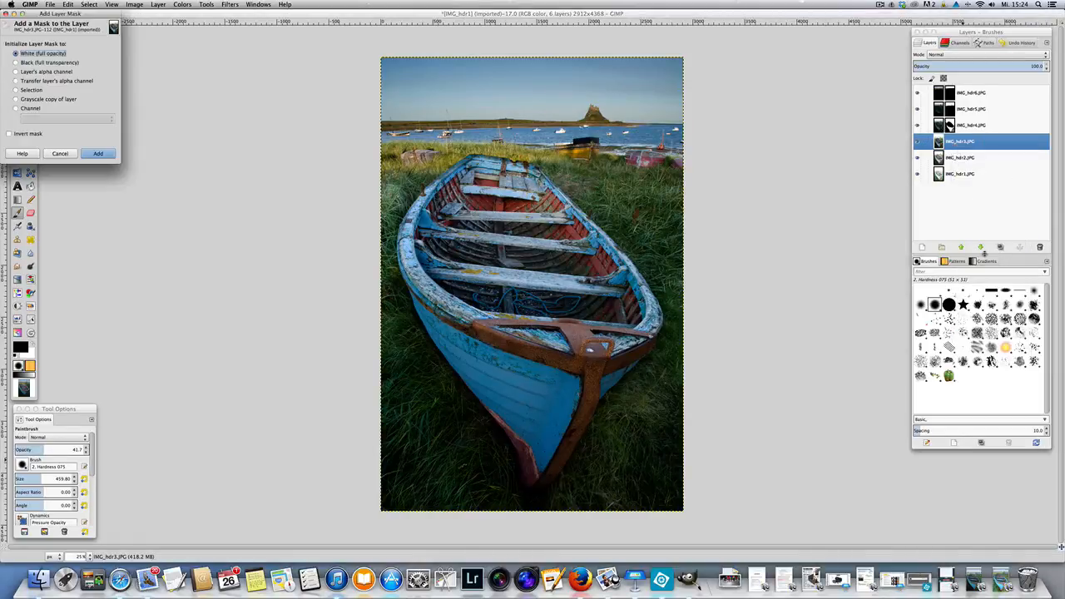
pyautogui.click(98, 154)
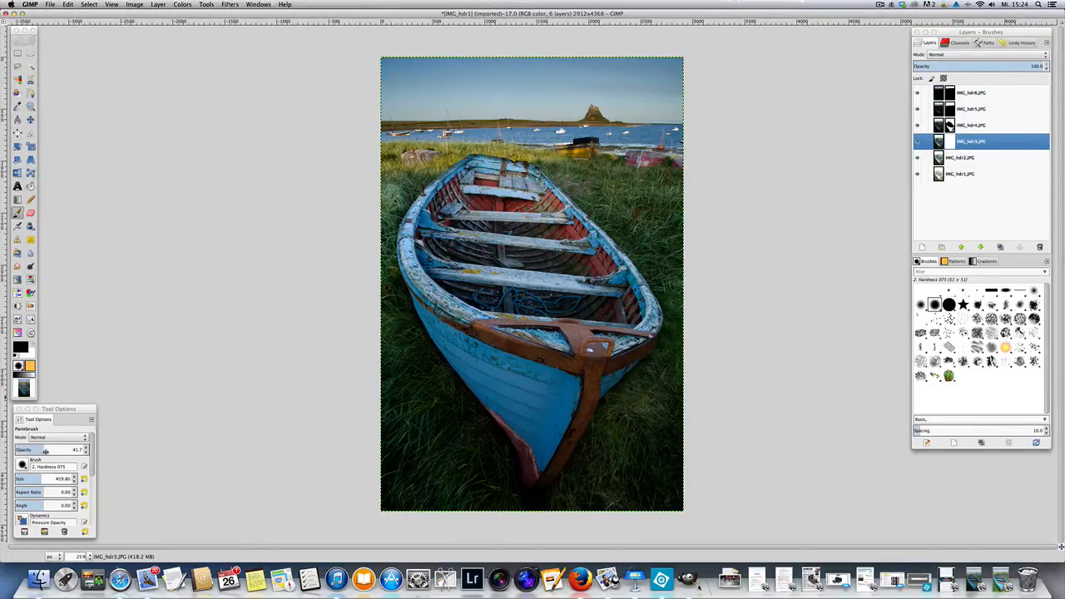
# - Try painting the IMG_hdr3.JPG mask over the grass right of the boat at 6.1 and 42.9 brush opacity
pyautogui.moveTo(42, 451)
pyautogui.mouseDown()
pyautogui.moveTo(17, 451)
pyautogui.moveTo(30, 459)
pyautogui.mouseUp()
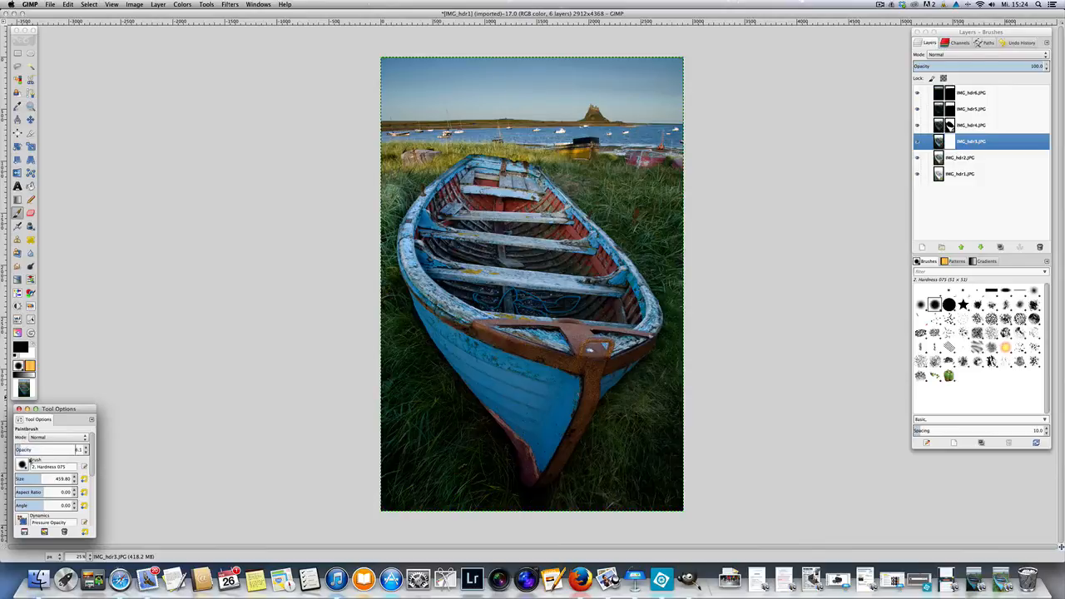
pyautogui.click(668, 411)
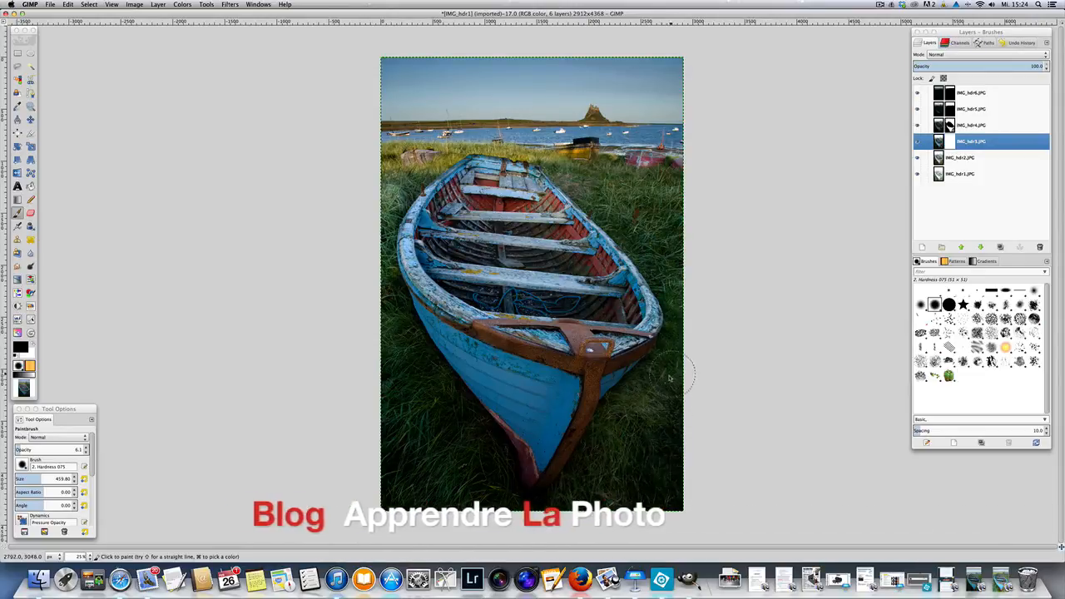
pyautogui.click(43, 449)
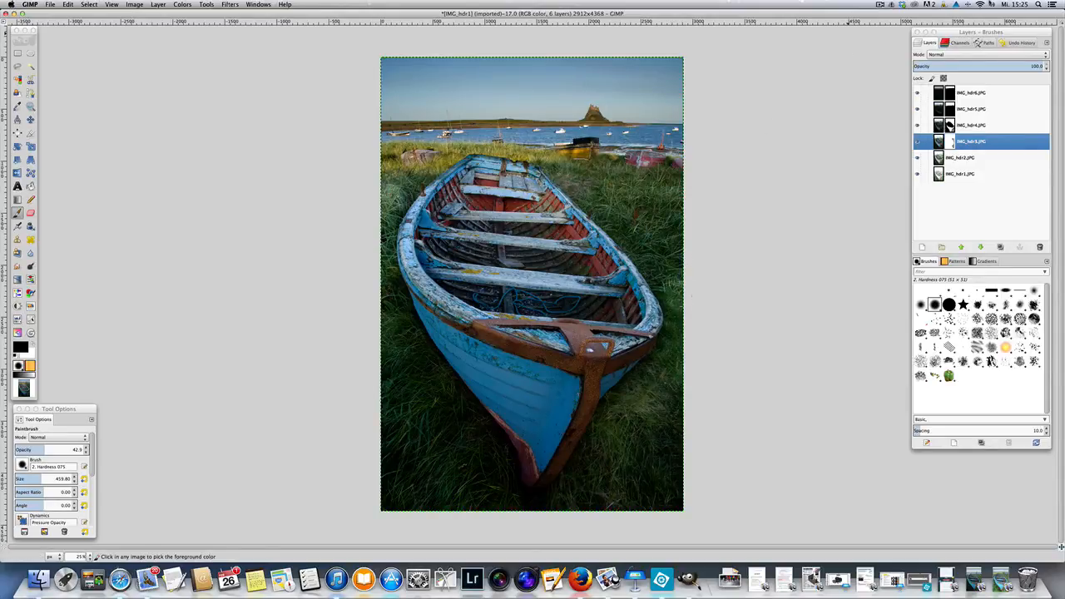
pyautogui.moveTo(672, 286)
pyautogui.mouseDown()
pyautogui.moveTo(659, 381)
pyautogui.moveTo(606, 437)
pyautogui.mouseUp()
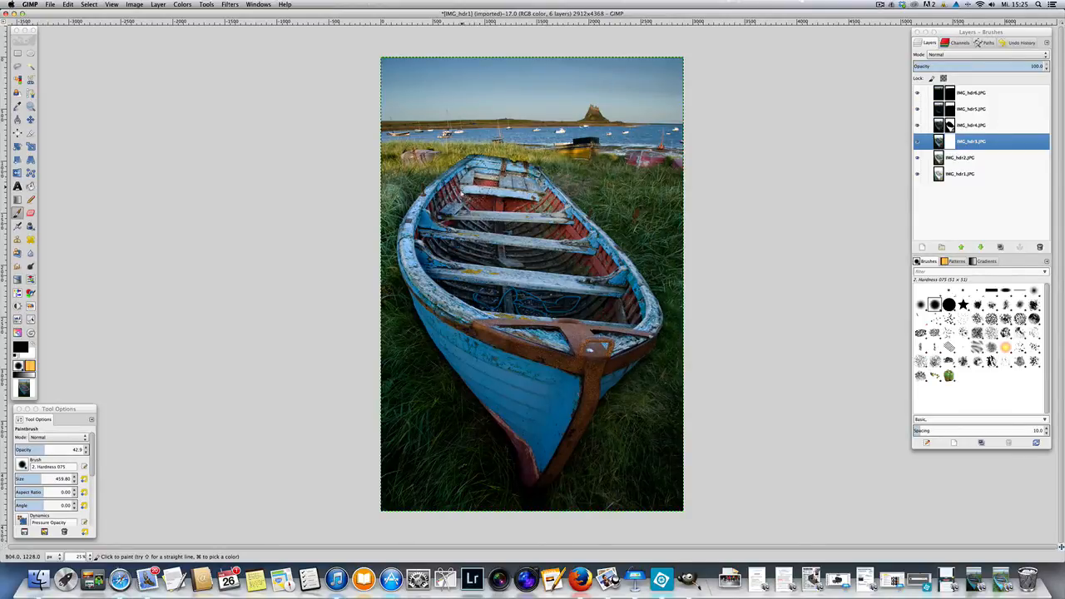
# - Paint black on the IMG_hdr3.JPG mask over the boat's interior and benches at 42.9 opacity
pyautogui.moveTo(442, 216)
pyautogui.mouseDown()
pyautogui.moveTo(419, 260)
pyautogui.moveTo(440, 287)
pyautogui.moveTo(581, 331)
pyautogui.moveTo(634, 320)
pyautogui.moveTo(616, 296)
pyautogui.moveTo(476, 287)
pyautogui.moveTo(452, 262)
pyautogui.moveTo(464, 215)
pyautogui.moveTo(504, 178)
pyautogui.moveTo(584, 252)
pyautogui.moveTo(625, 304)
pyautogui.moveTo(620, 320)
pyautogui.mouseUp()
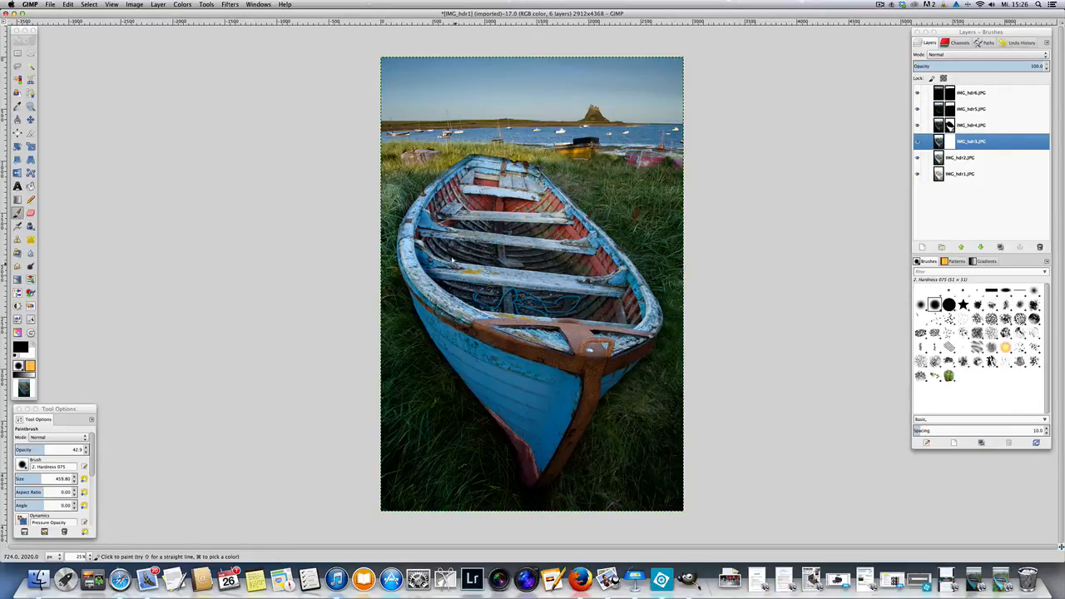
pyautogui.moveTo(477, 230)
pyautogui.mouseDown()
pyautogui.moveTo(511, 227)
pyautogui.moveTo(583, 299)
pyautogui.mouseUp()
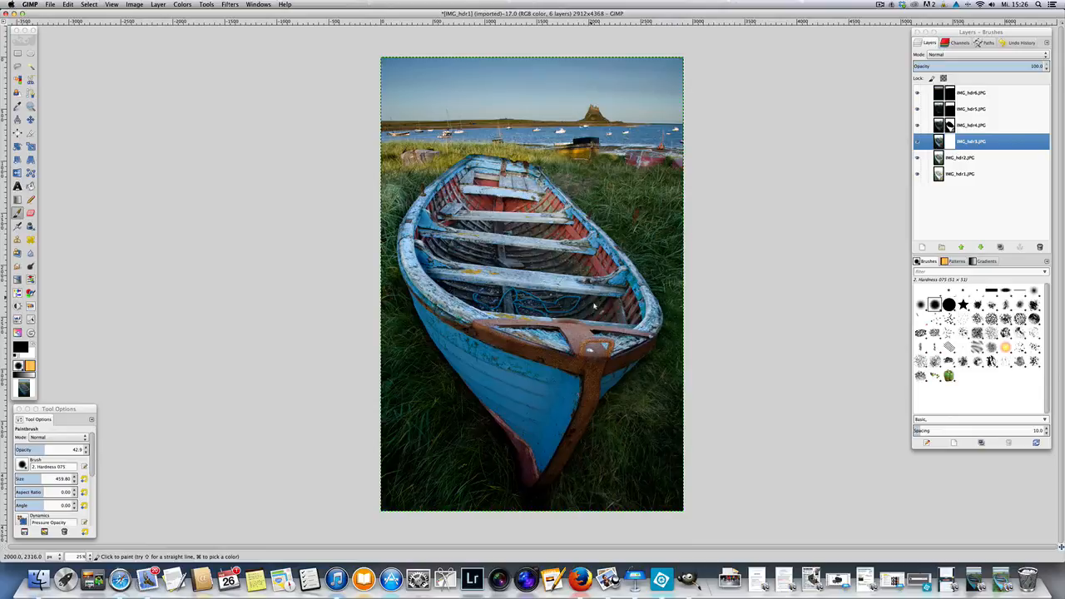
pyautogui.moveTo(502, 282); pyautogui.dragTo(497, 244)
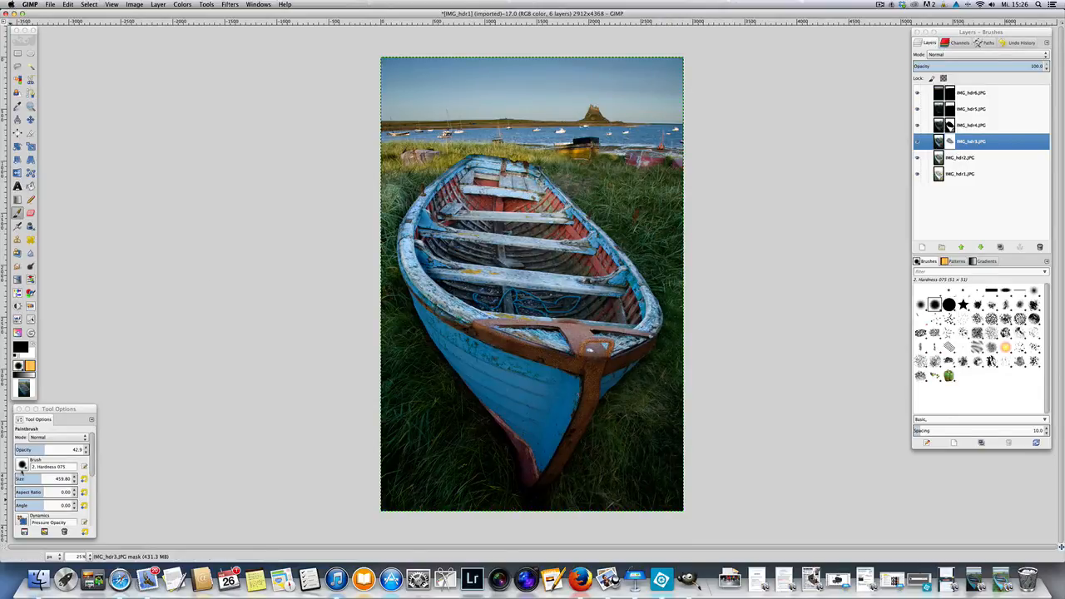
# - Set the paintbrush opacity to 35.0 and its size to 200.80
pyautogui.moveTo(32, 450)
pyautogui.mouseDown()
pyautogui.moveTo(41, 451)
pyautogui.moveTo(29, 449)
pyautogui.mouseUp()
pyautogui.click(33, 449)
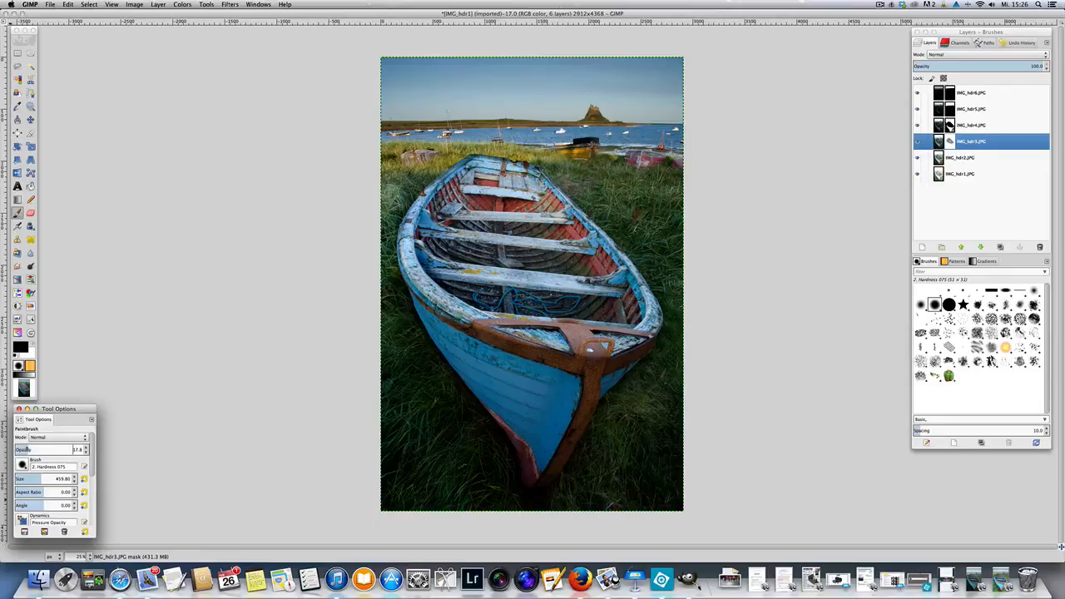
pyautogui.click(31, 449)
pyautogui.moveTo(27, 449); pyautogui.dragTo(24, 479)
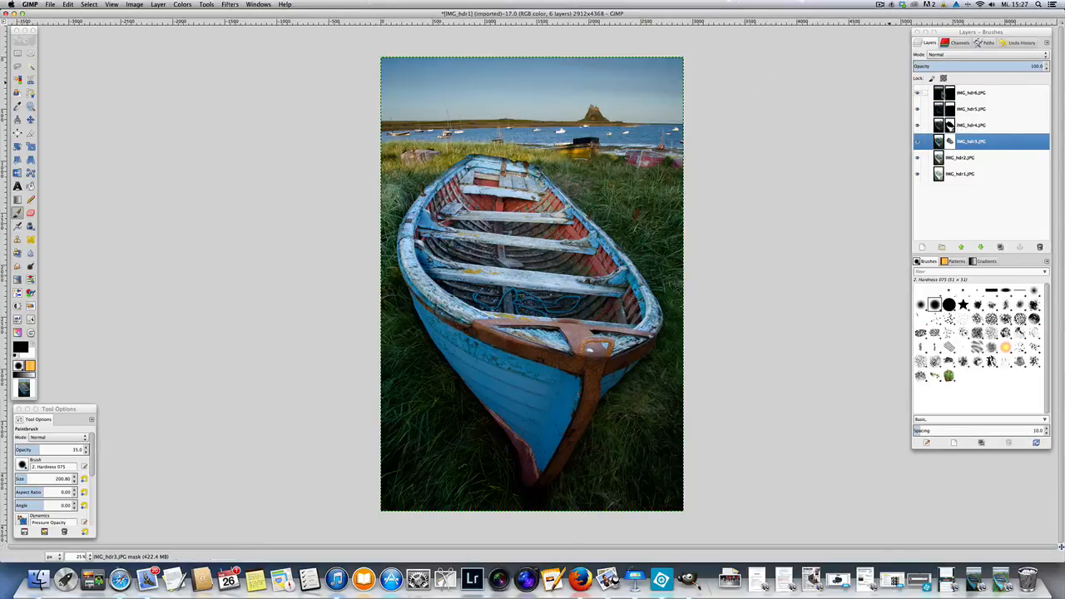
# - Try several lower opacities on the IMG_hdr6.JPG layer and set its layer opacity to 85
pyautogui.click(951, 94)
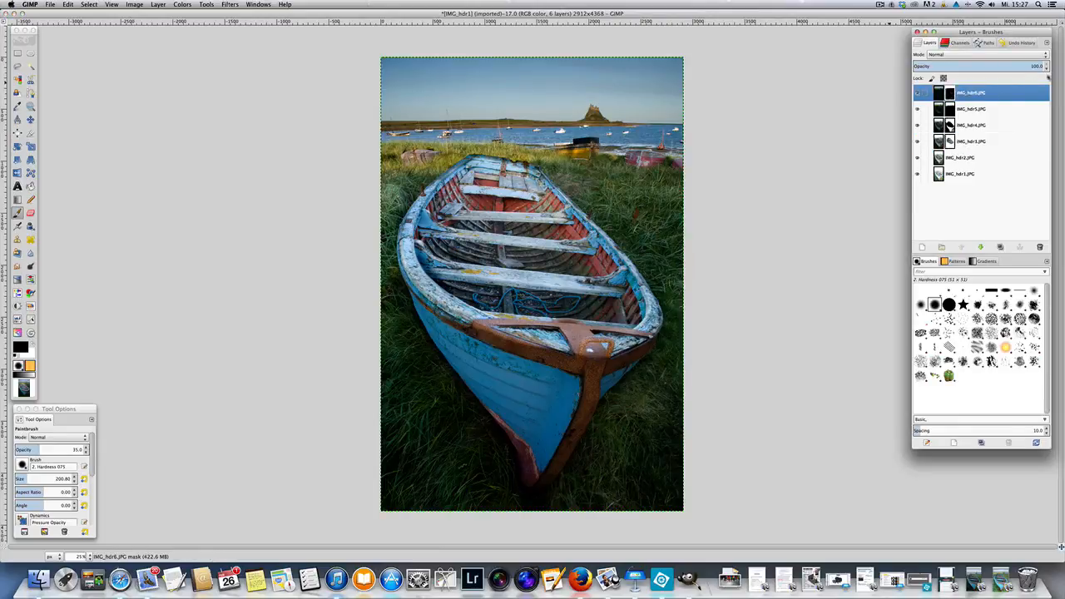
pyautogui.moveTo(1047, 70); pyautogui.dragTo(1047, 70)
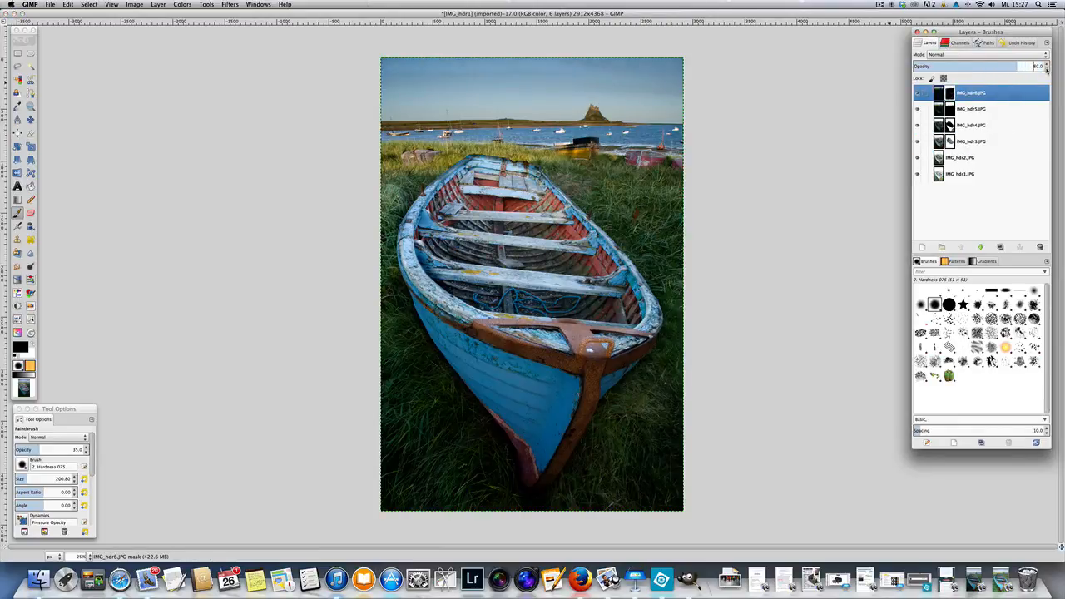
pyautogui.click(1047, 69)
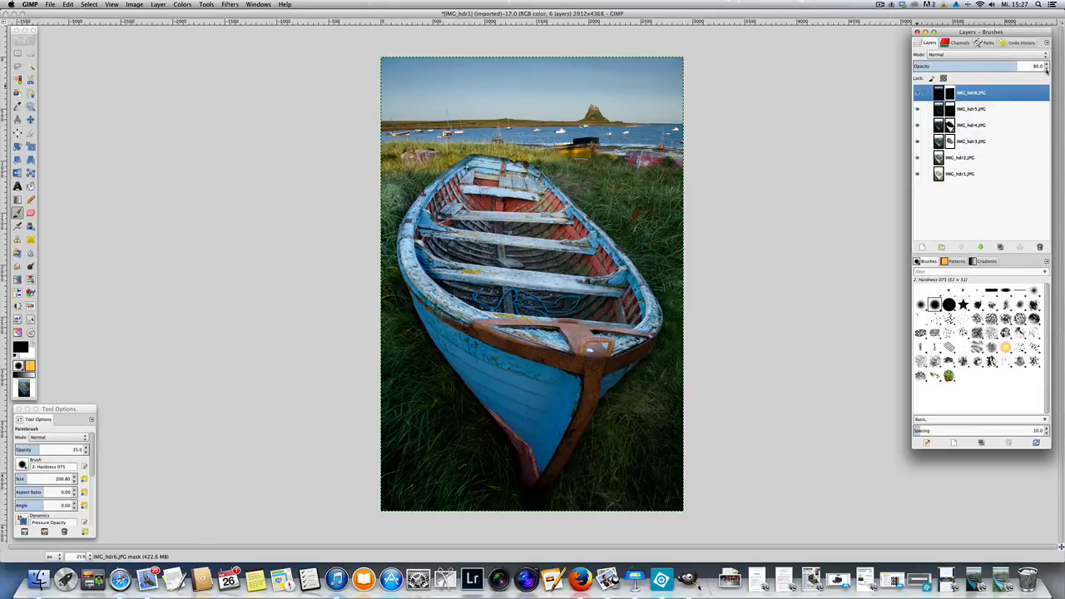
pyautogui.click(1047, 71)
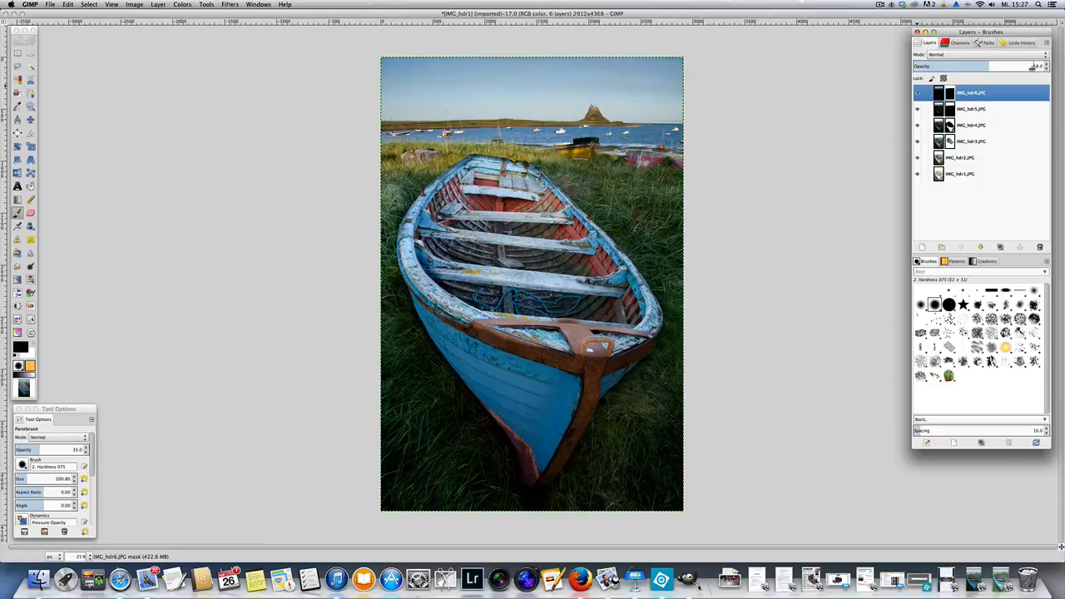
pyautogui.click(1041, 67)
pyautogui.click(1048, 64)
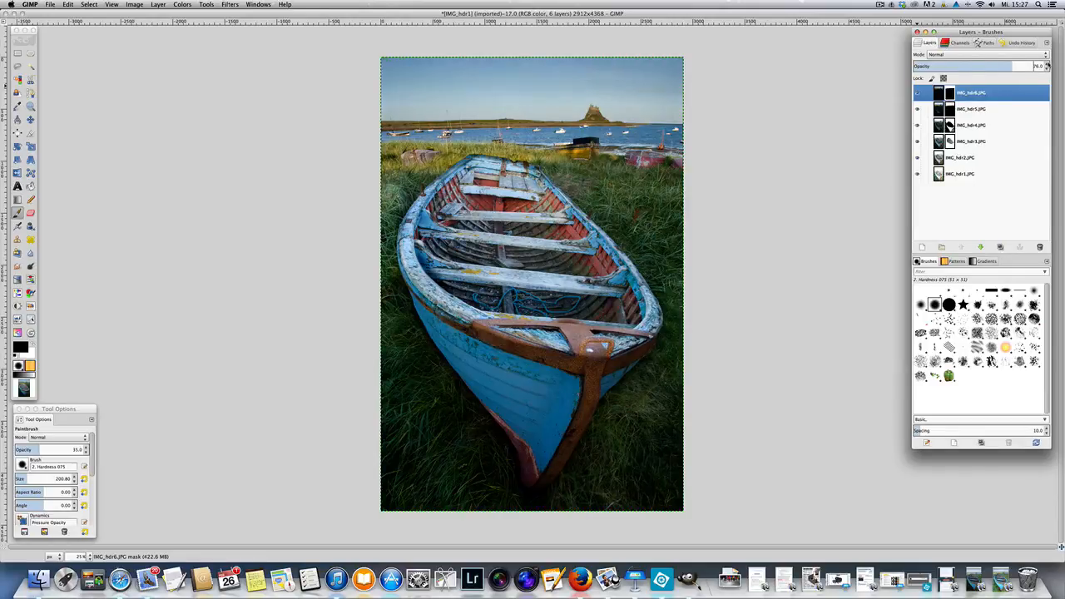
pyautogui.click(1048, 64)
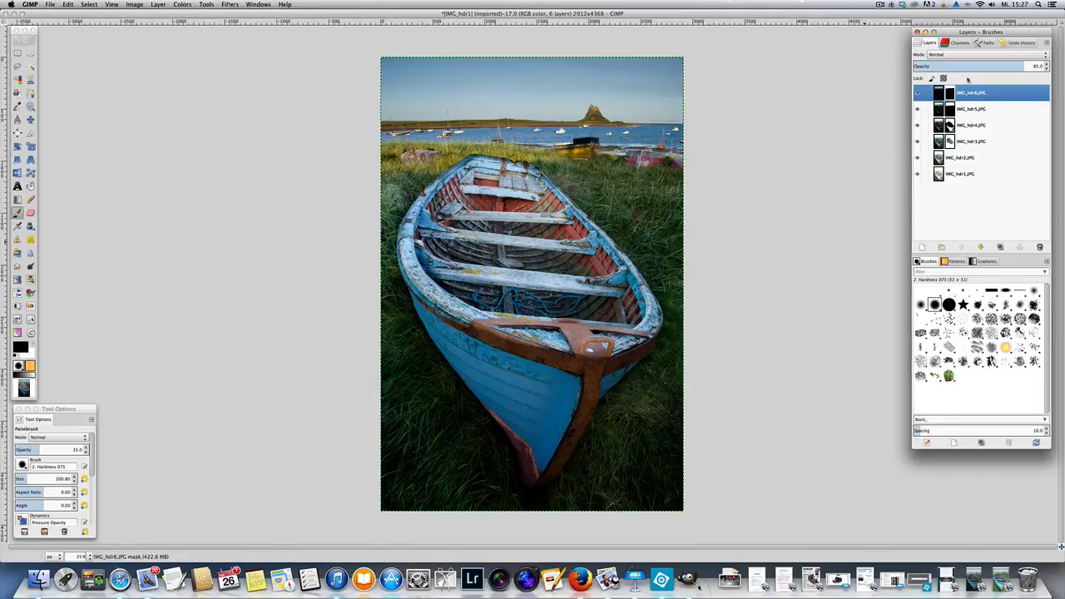
# - Try lowering the IMG_hdr5.JPG layer opacity to 76 and restore it to 100
pyautogui.click(963, 110)
pyautogui.click(1047, 69)
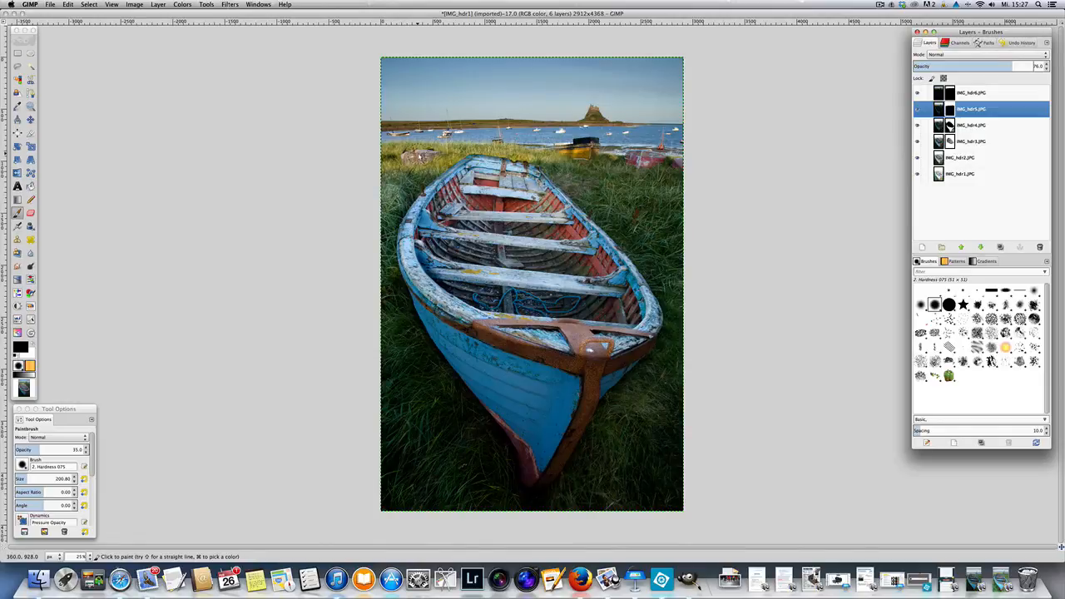
pyautogui.moveTo(1015, 66); pyautogui.dragTo(1048, 65)
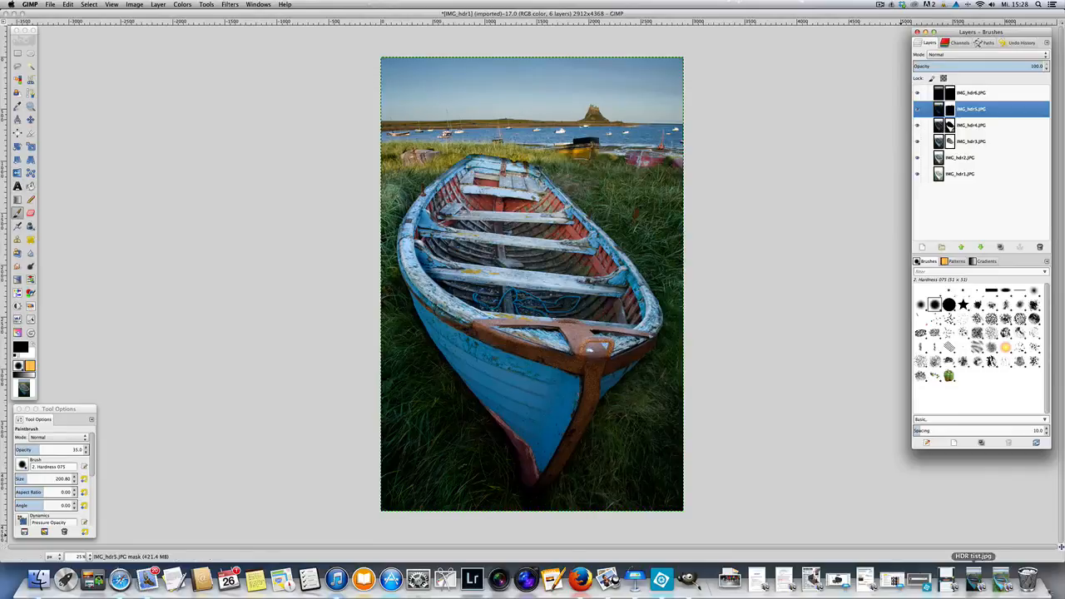
# - Compare the blend with the HDR tist.jpg and HDR pm reference images, minimize both, and return to GIMP
pyautogui.click(976, 580)
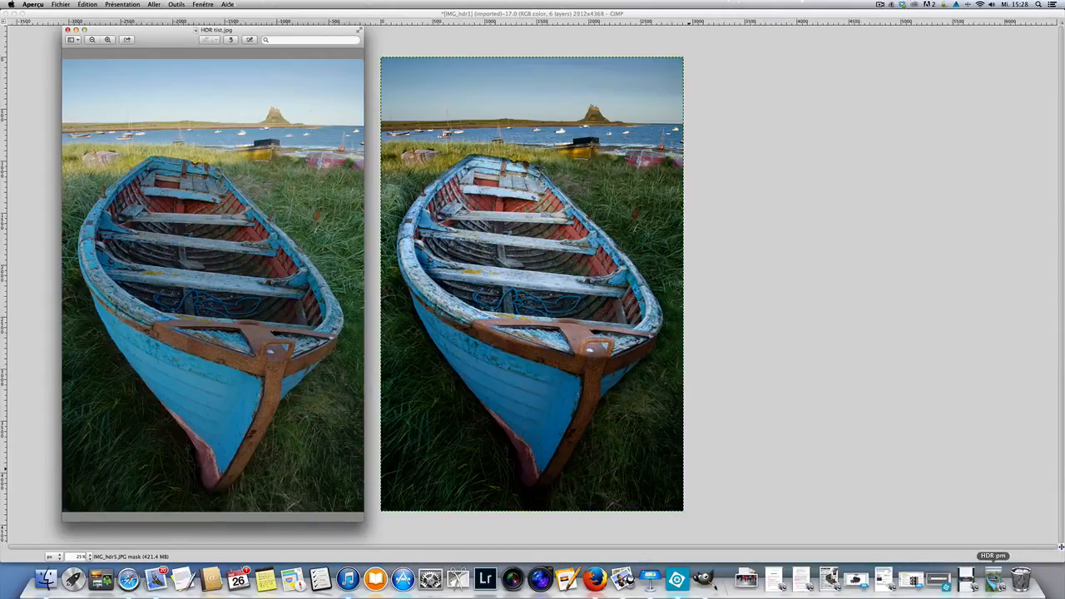
pyautogui.click(994, 578)
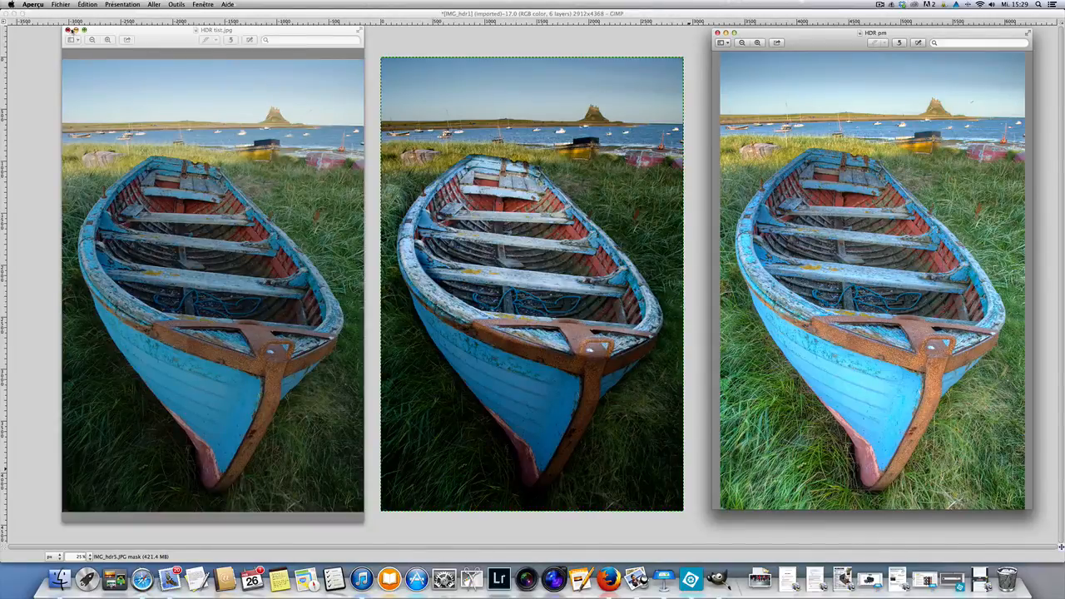
pyautogui.click(75, 31)
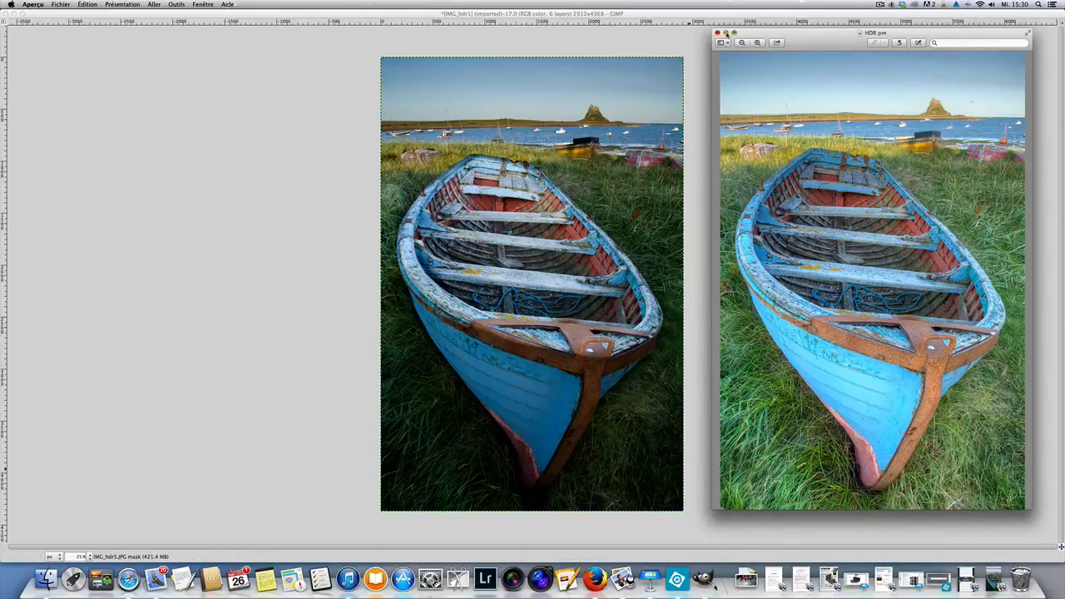
pyautogui.click(726, 32)
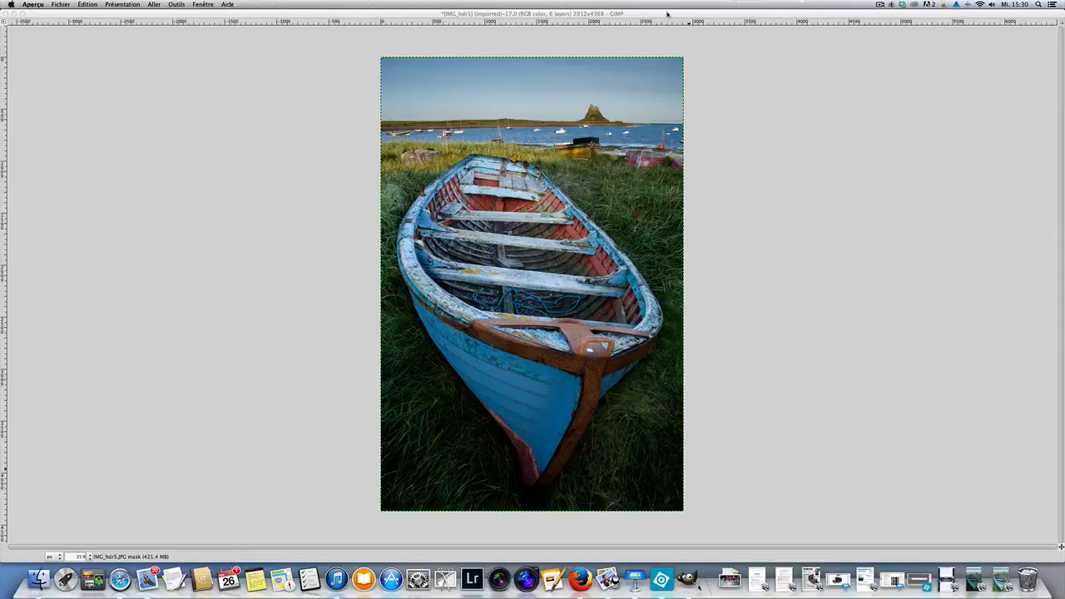
pyautogui.click(668, 13)
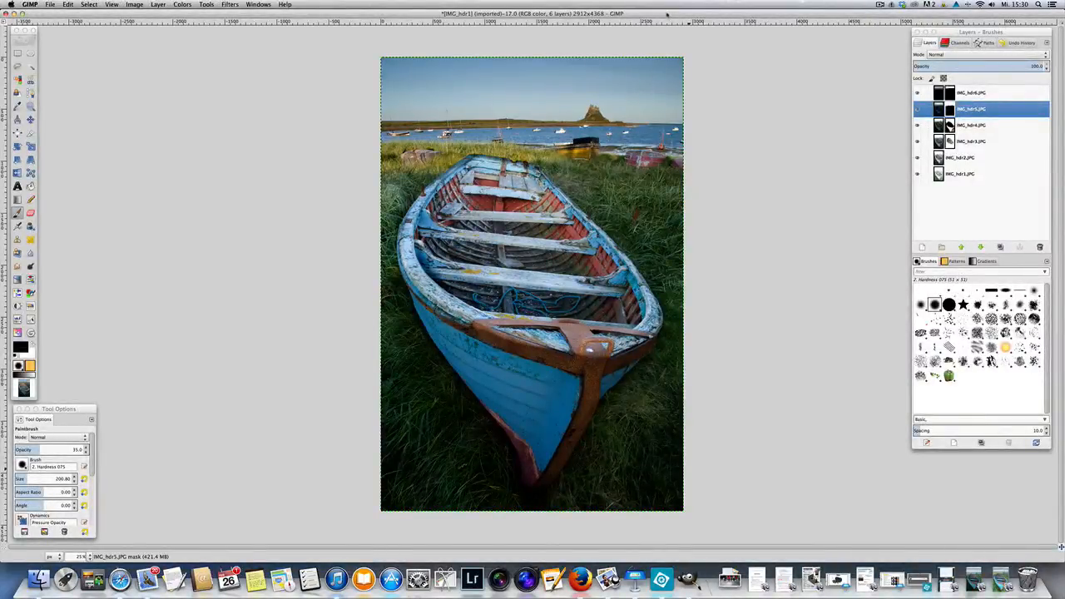